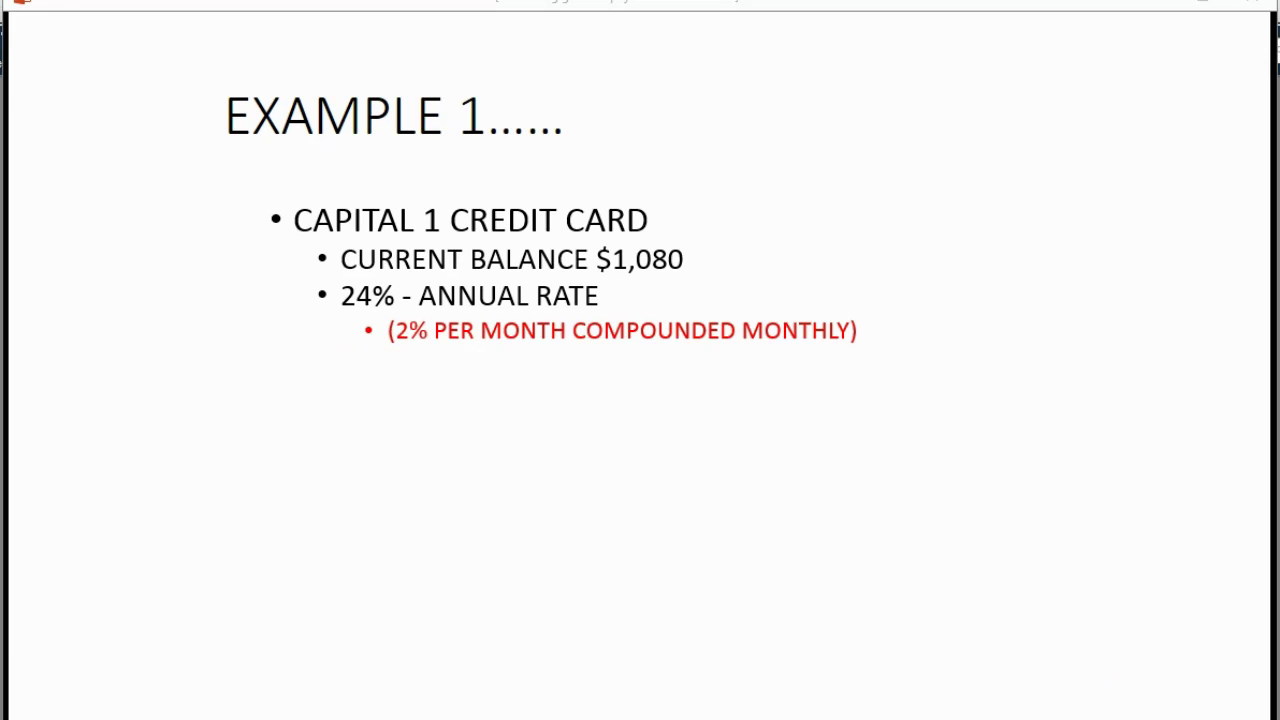
Show the TRY 1 YEAR and TRY $100 PER MONTH bullets, then go to the YOU MUST FIRST slide.
left_click(1068, 712)
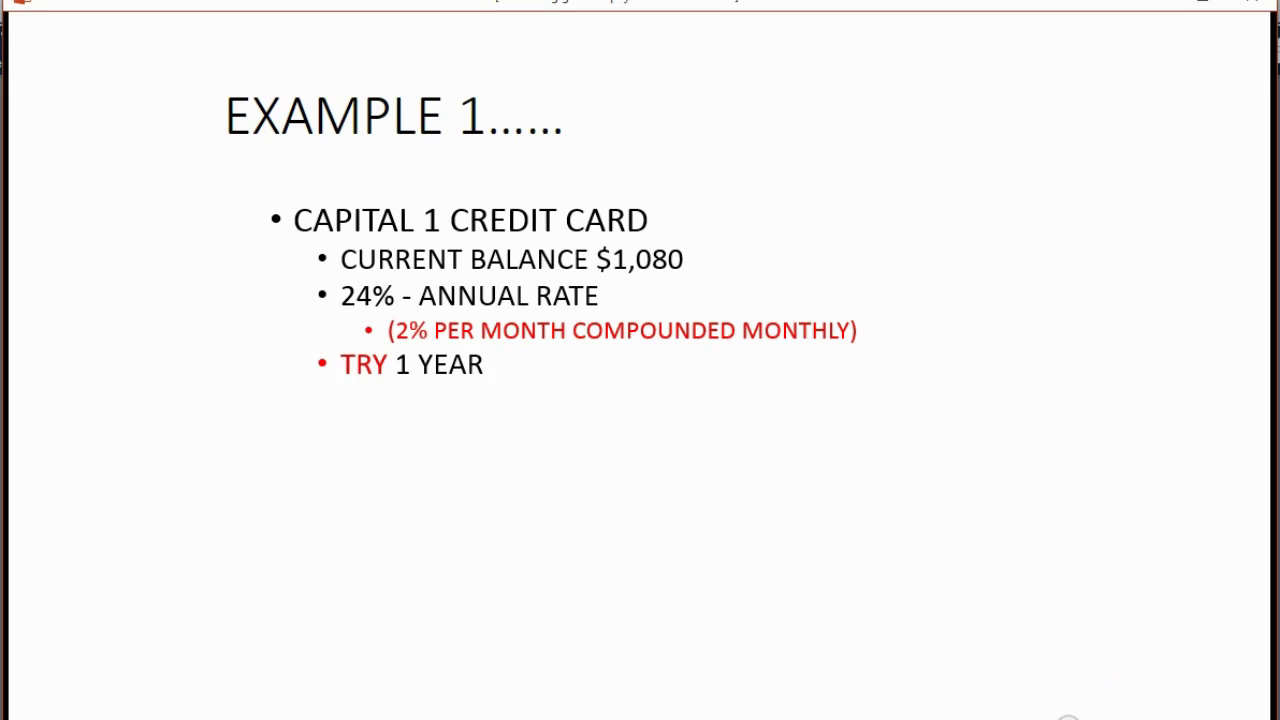
left_click(1070, 712)
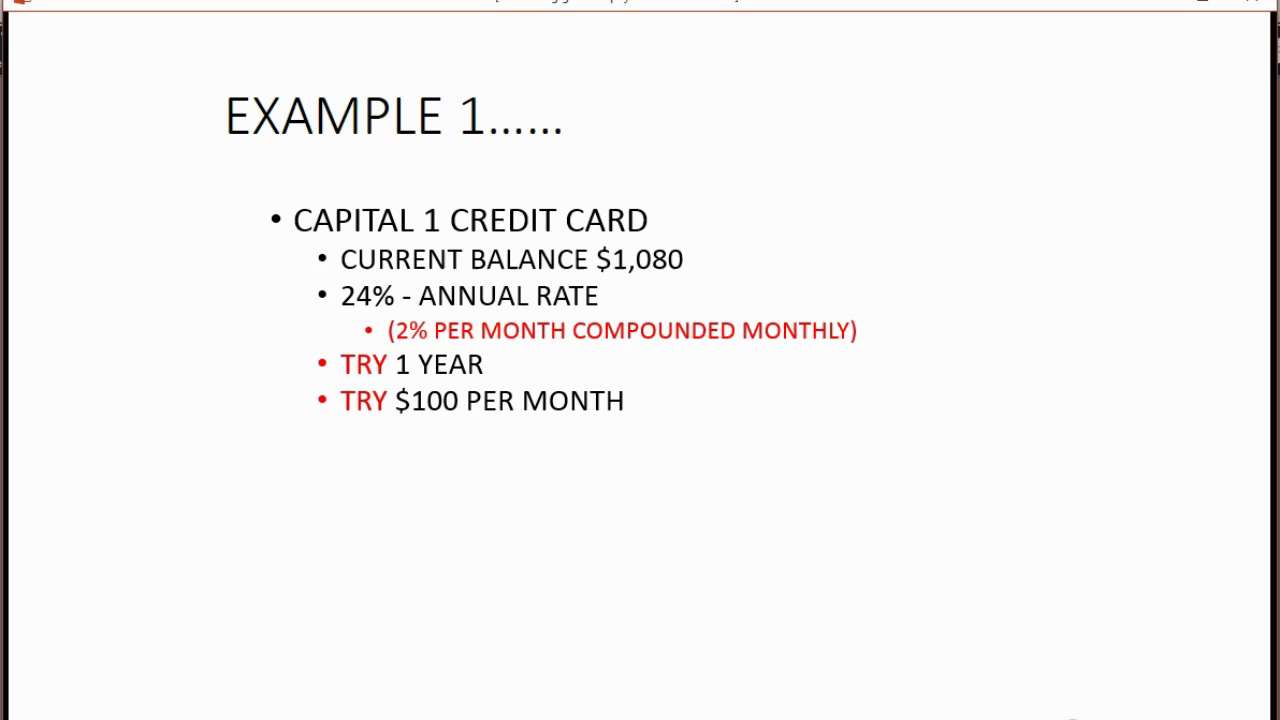
left_click(1072, 716)
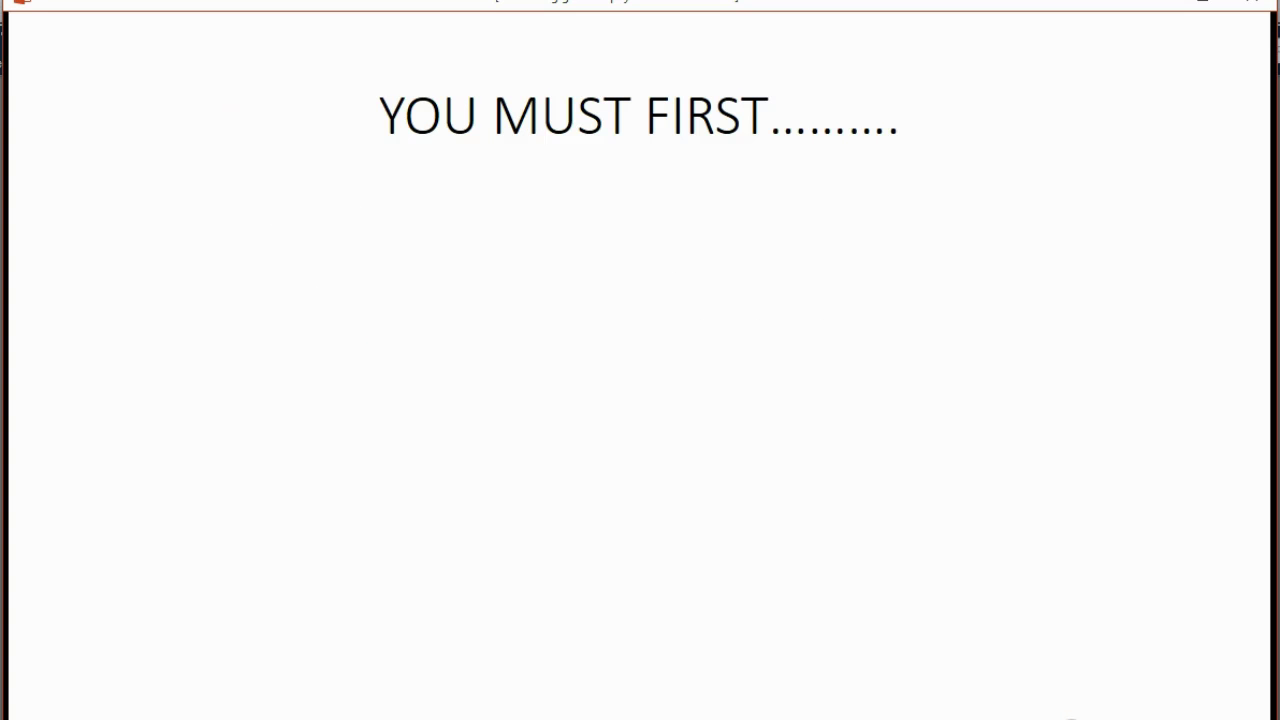
Bring in all three YOU MUST FIRST warnings, including Other Current Liability and no longer using the card.
left_click(1072, 716)
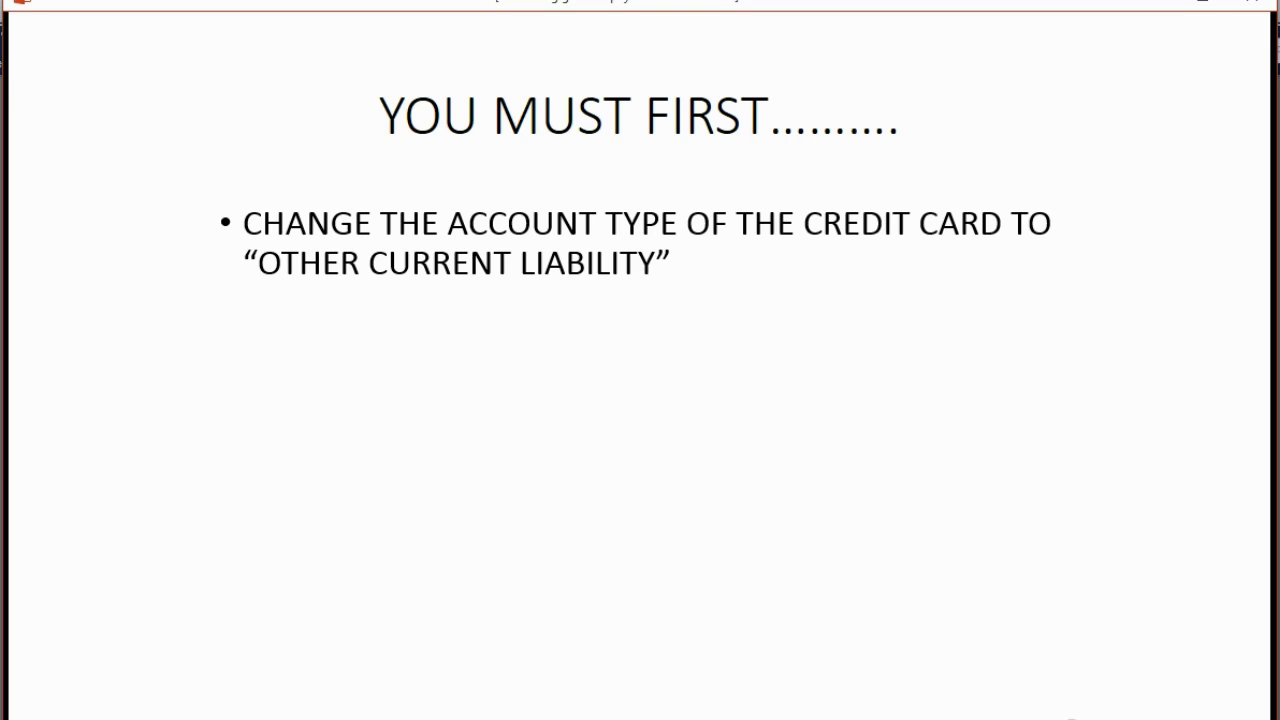
key("Right")
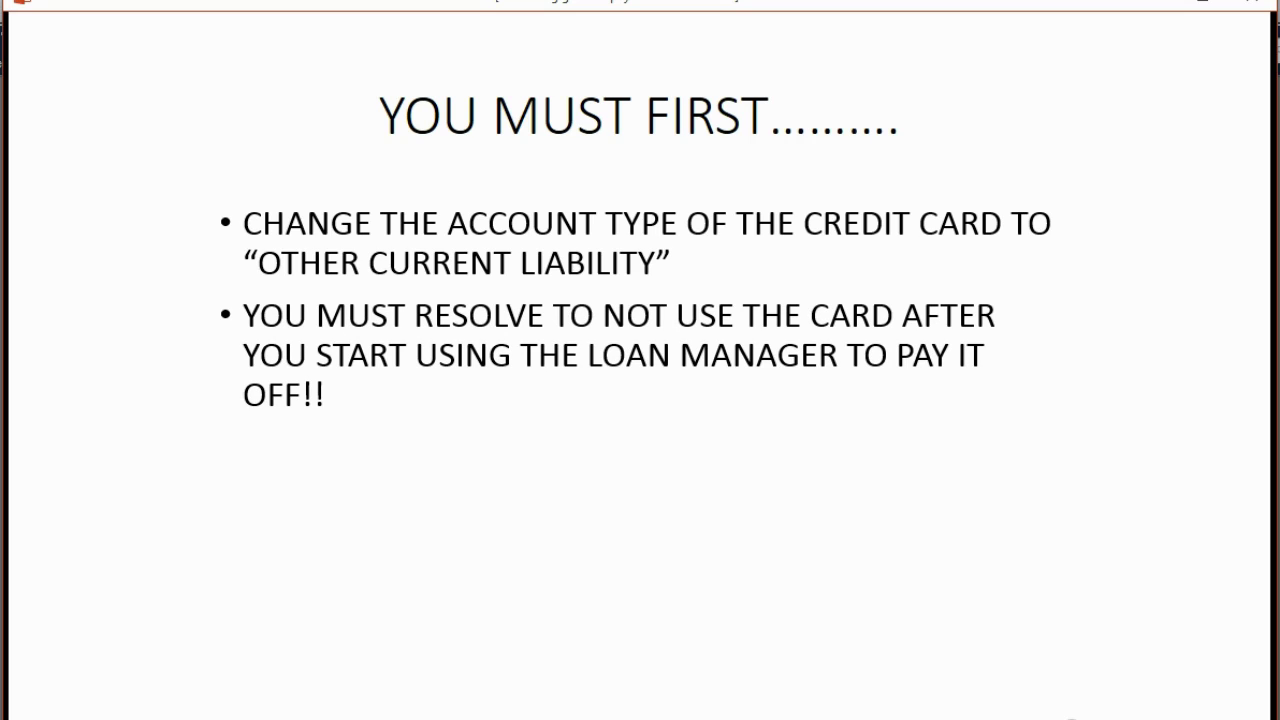
key("Right")
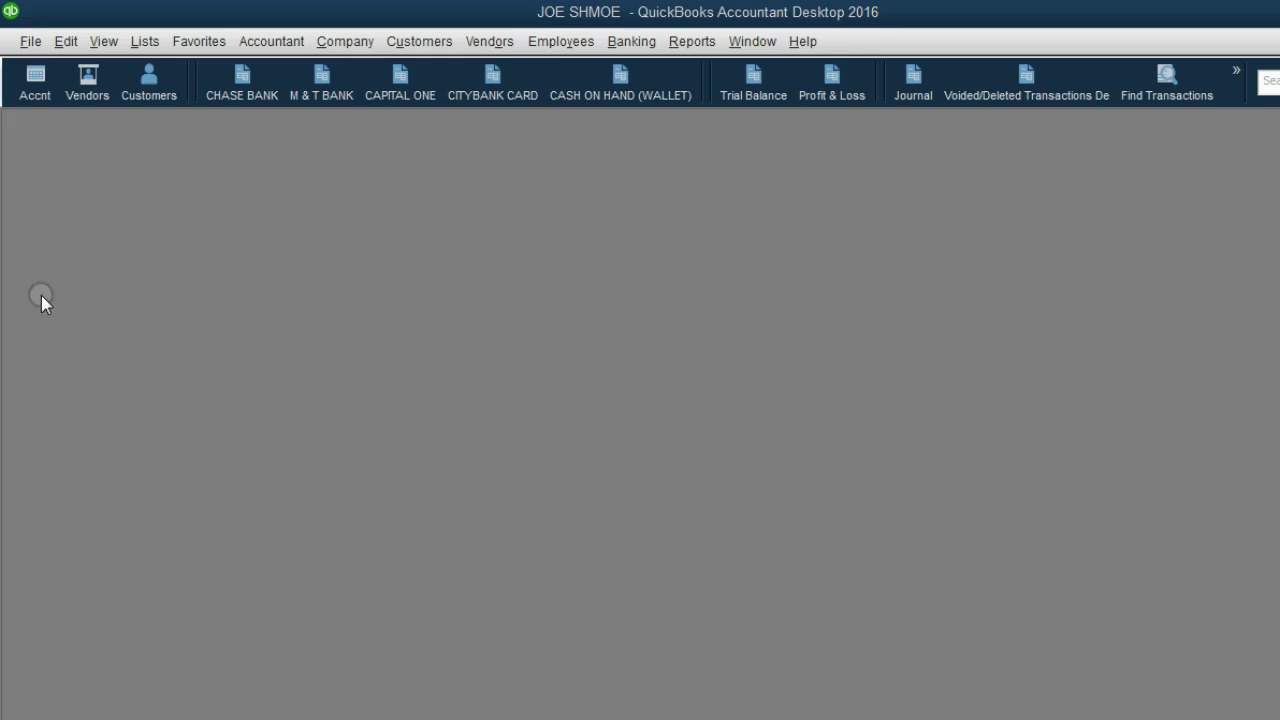
Edit CAPITAL ONE in the Chart of Accounts, changing its type from Credit Card to Other Current Liability.
left_click(35, 80)
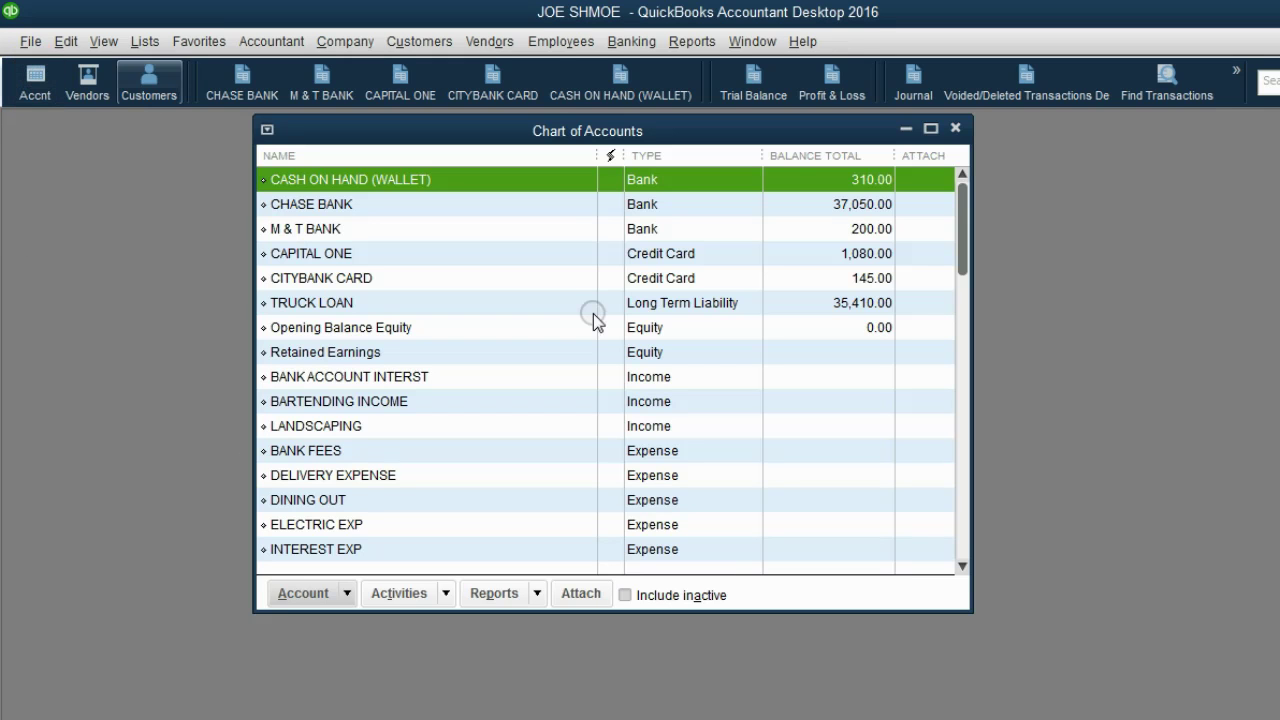
left_click(567, 252)
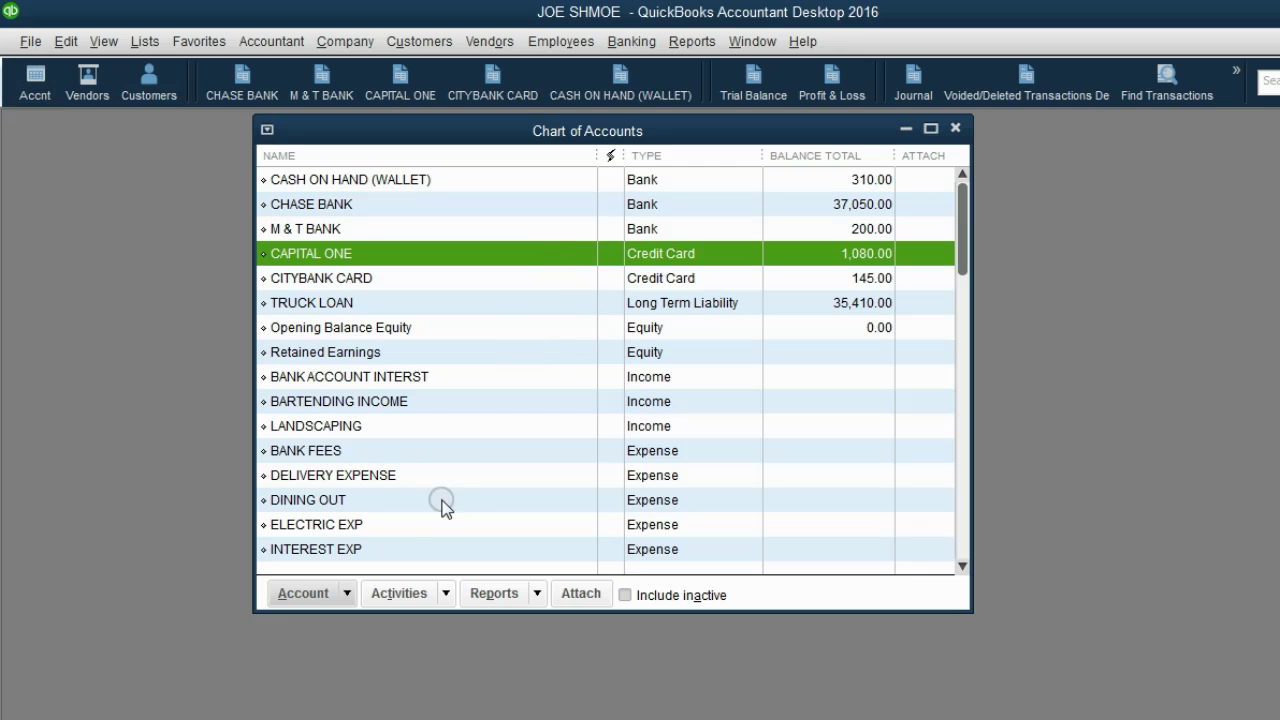
left_click(344, 594)
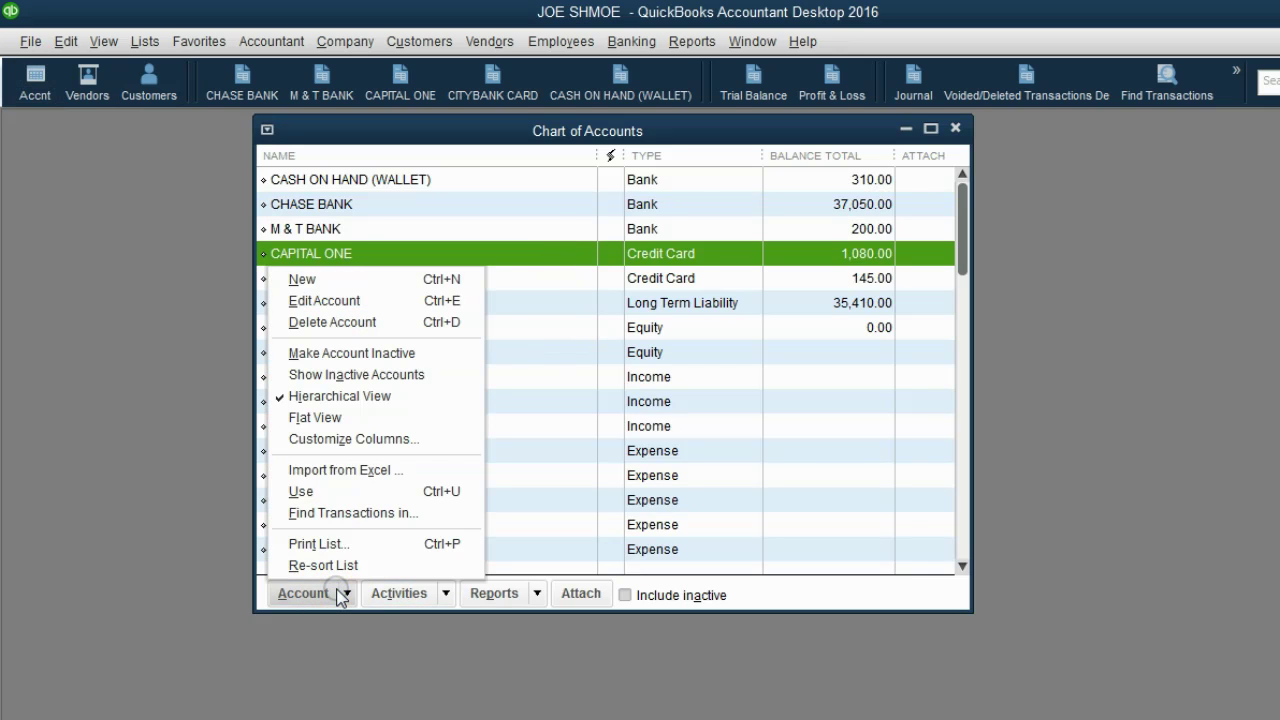
left_click(370, 303)
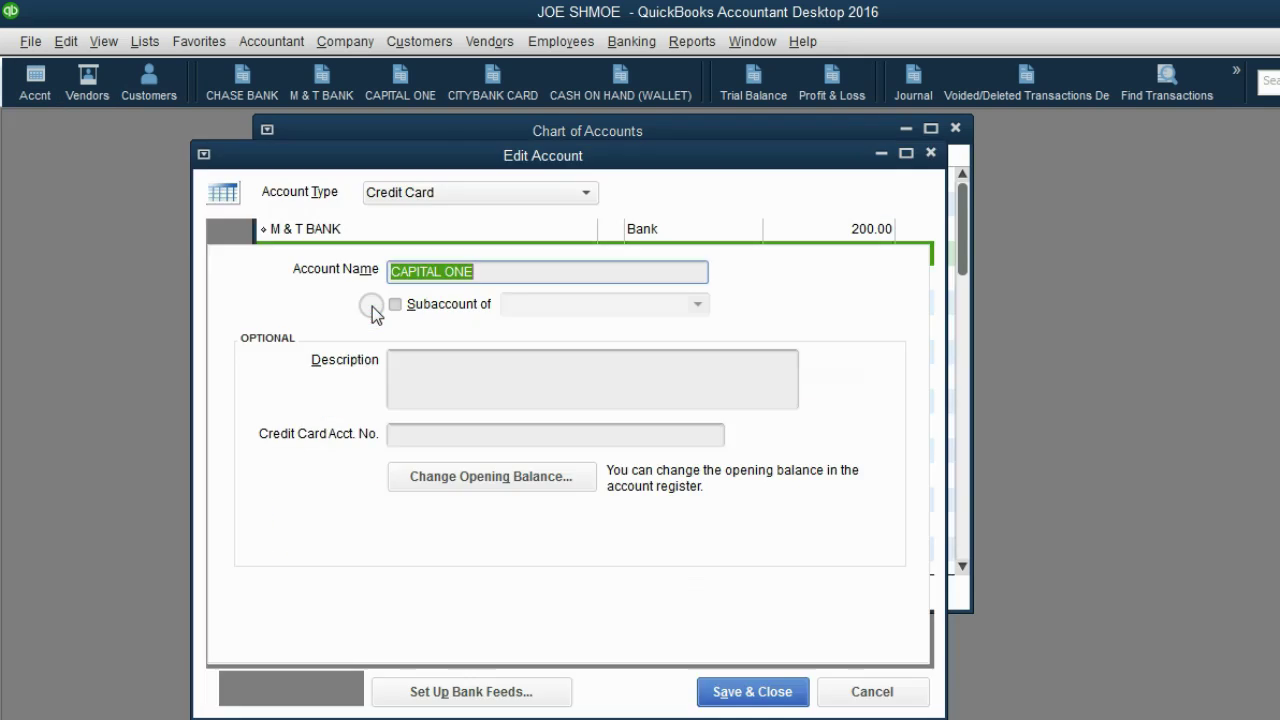
left_click(403, 191)
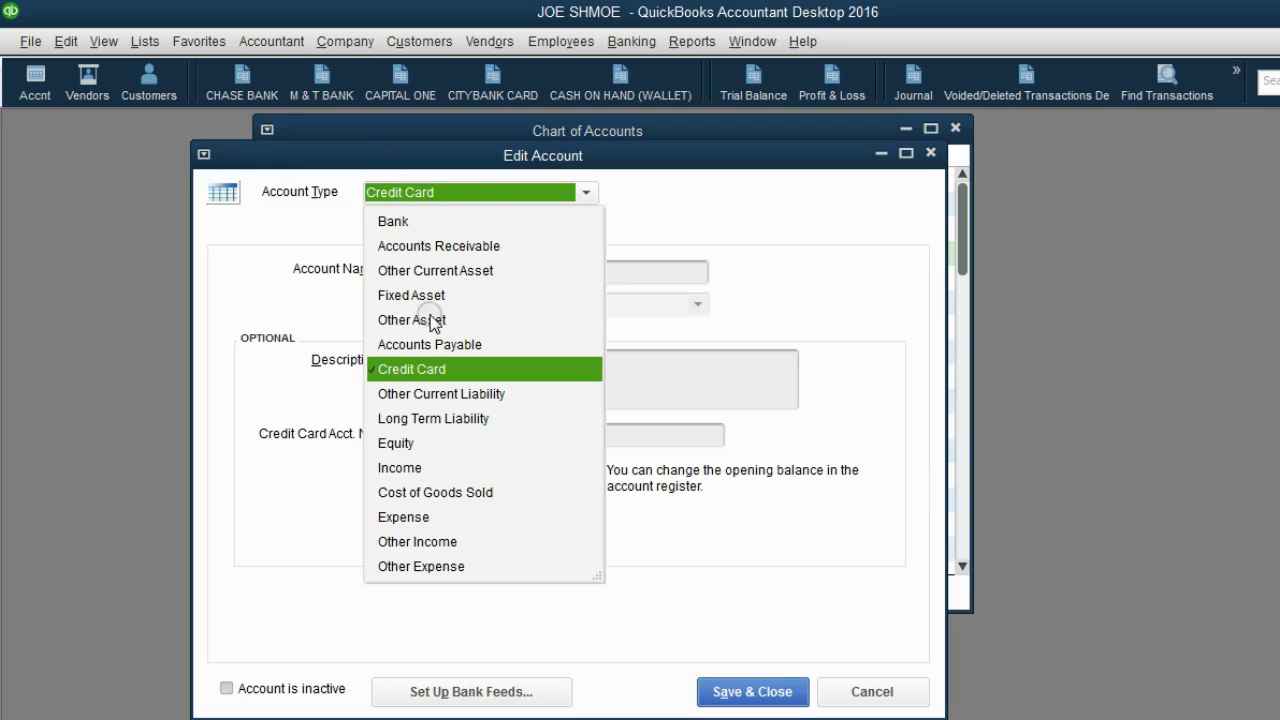
left_click(441, 394)
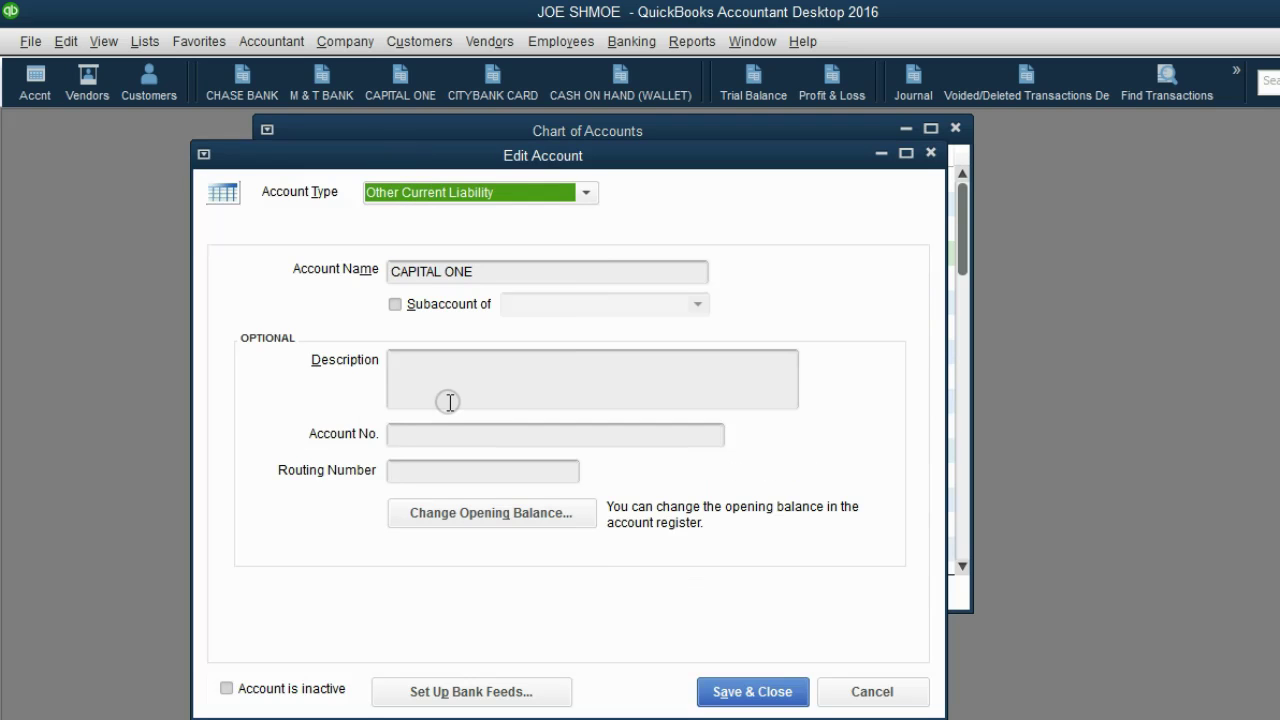
left_click(717, 697)
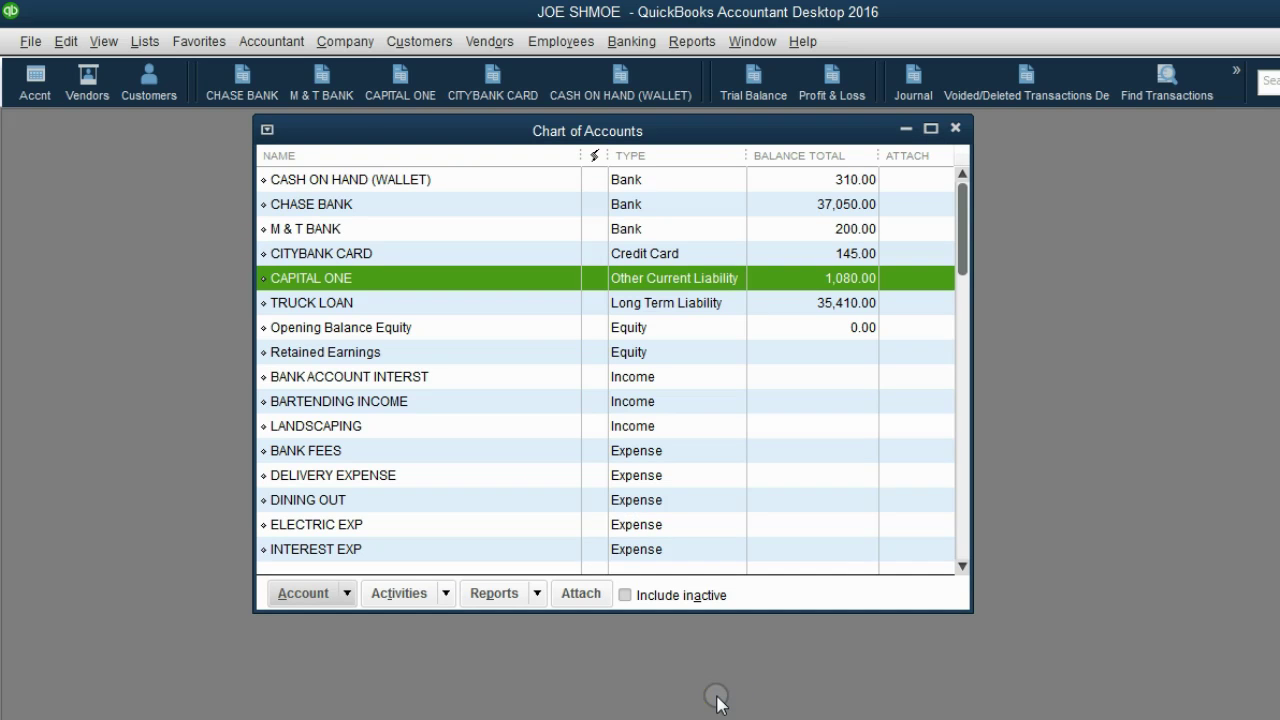
left_click(688, 280)
left_click(955, 130)
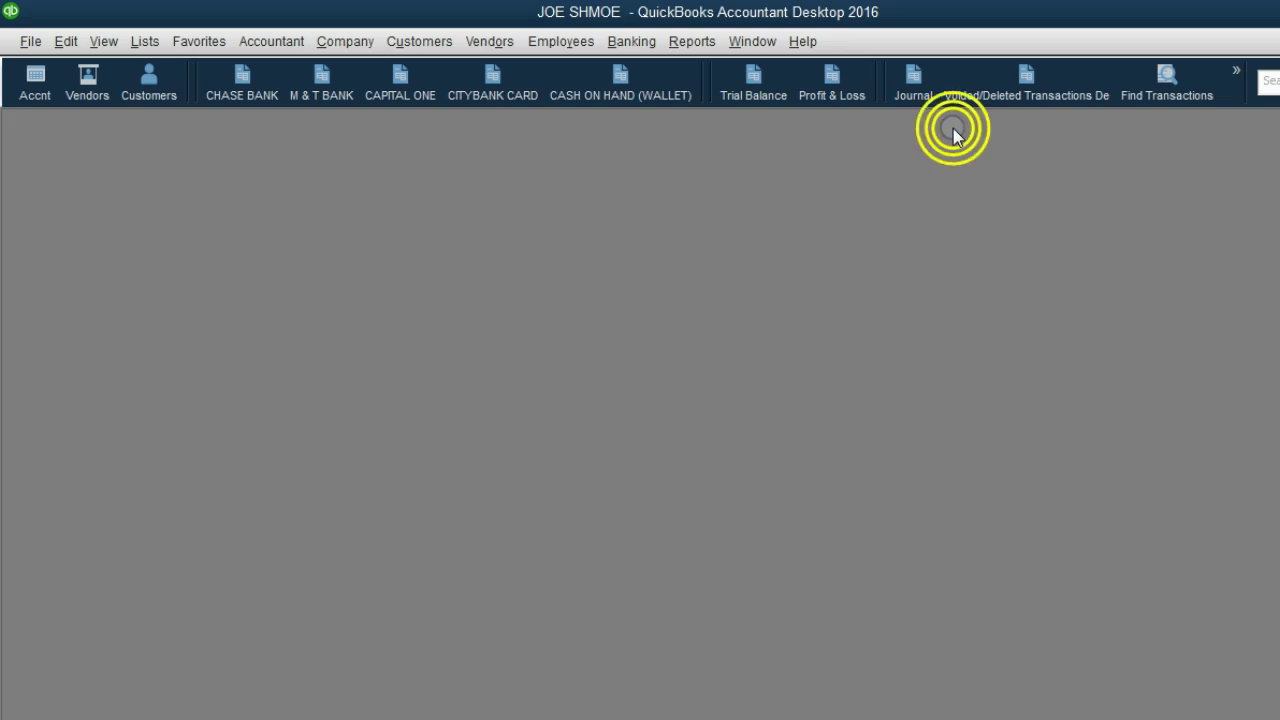
Add a new loan in the Loan Manager with CAPITAL ONE as the loan account.
left_click(626, 43)
left_click(666, 271)
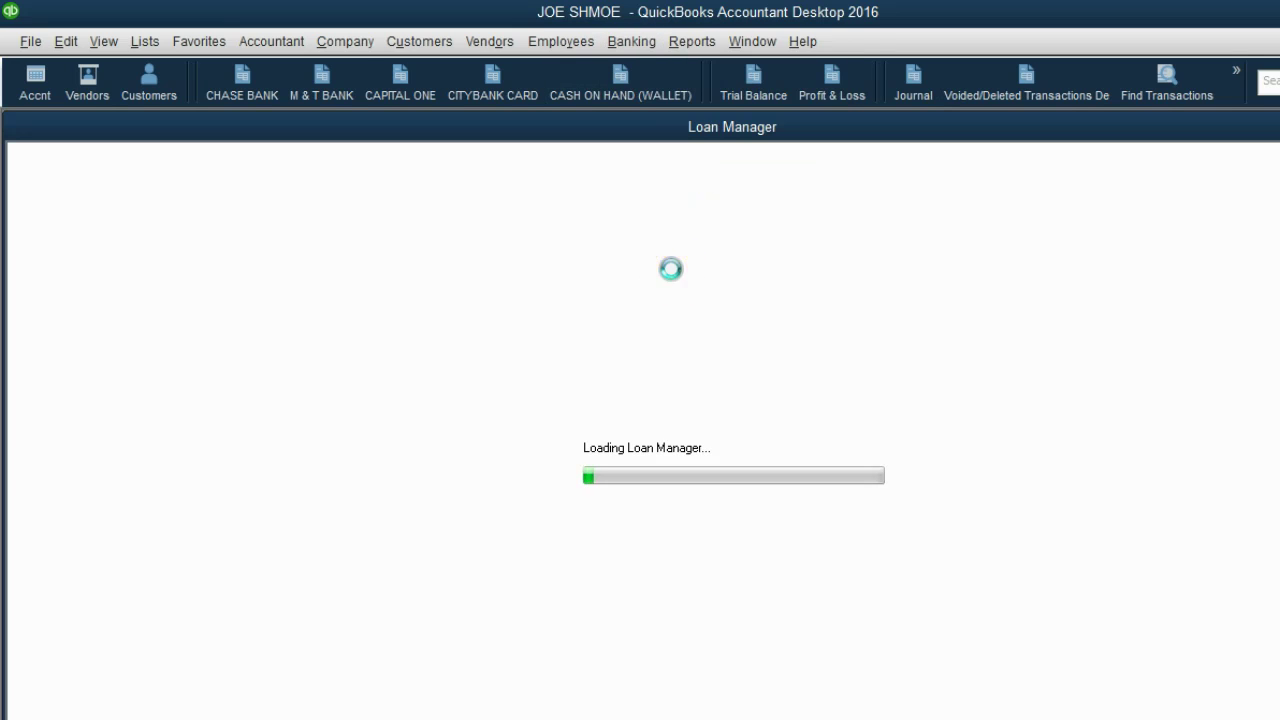
left_click(342, 226)
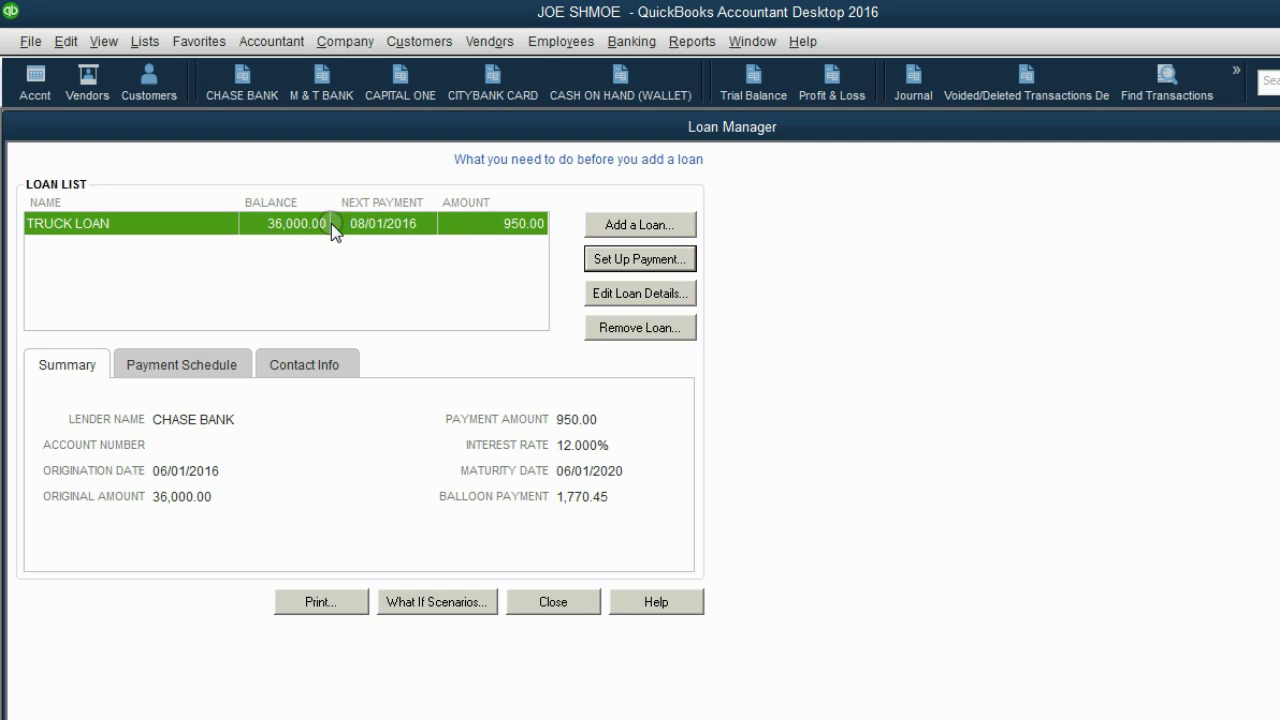
left_click(620, 226)
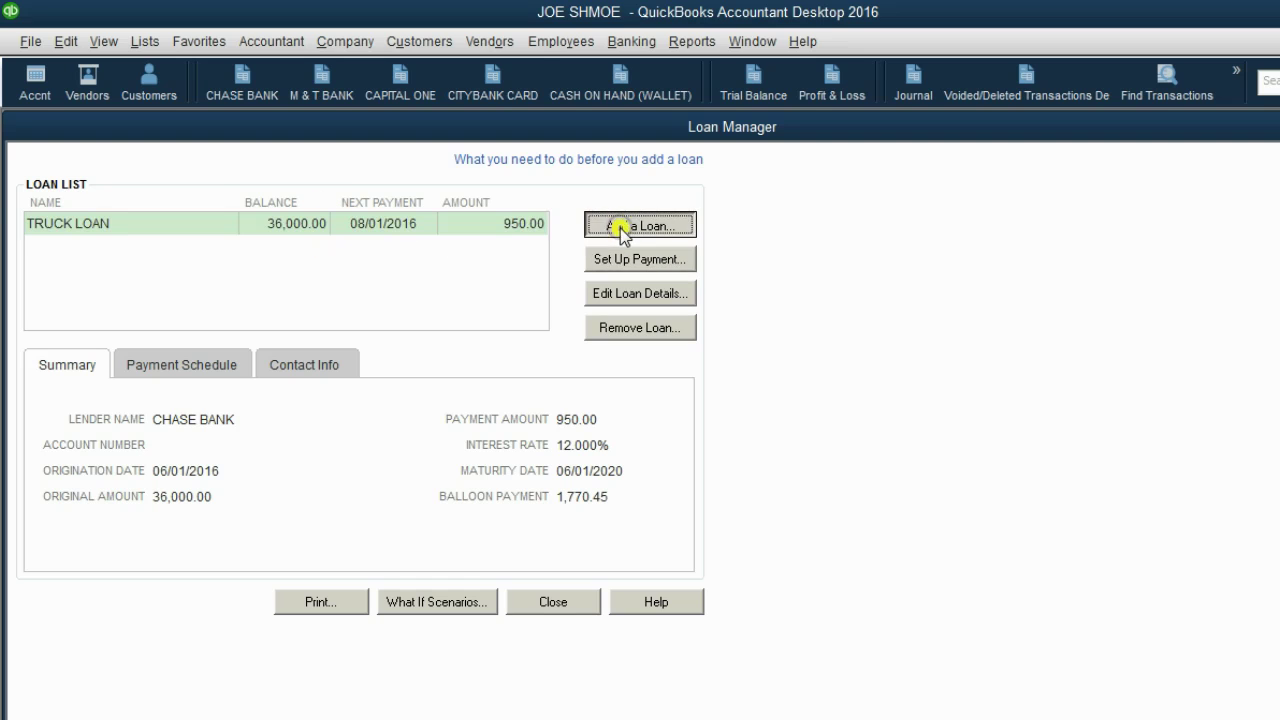
left_click(637, 287)
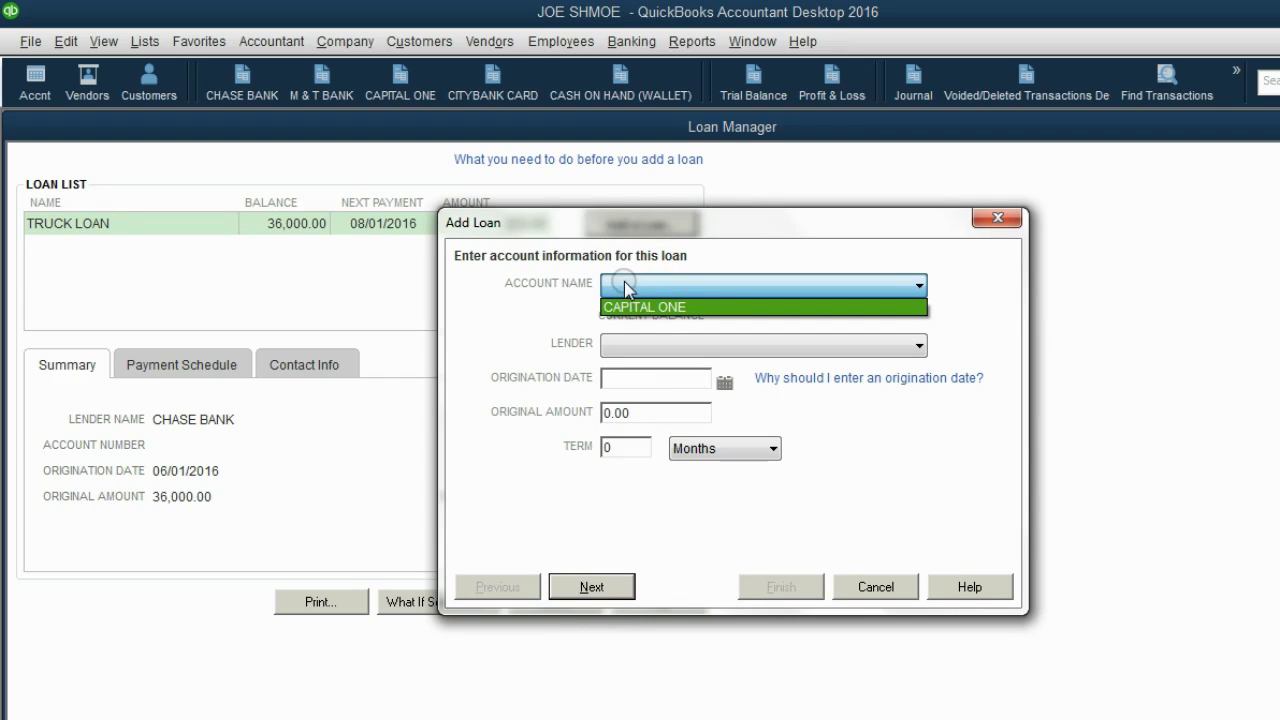
left_click(632, 307)
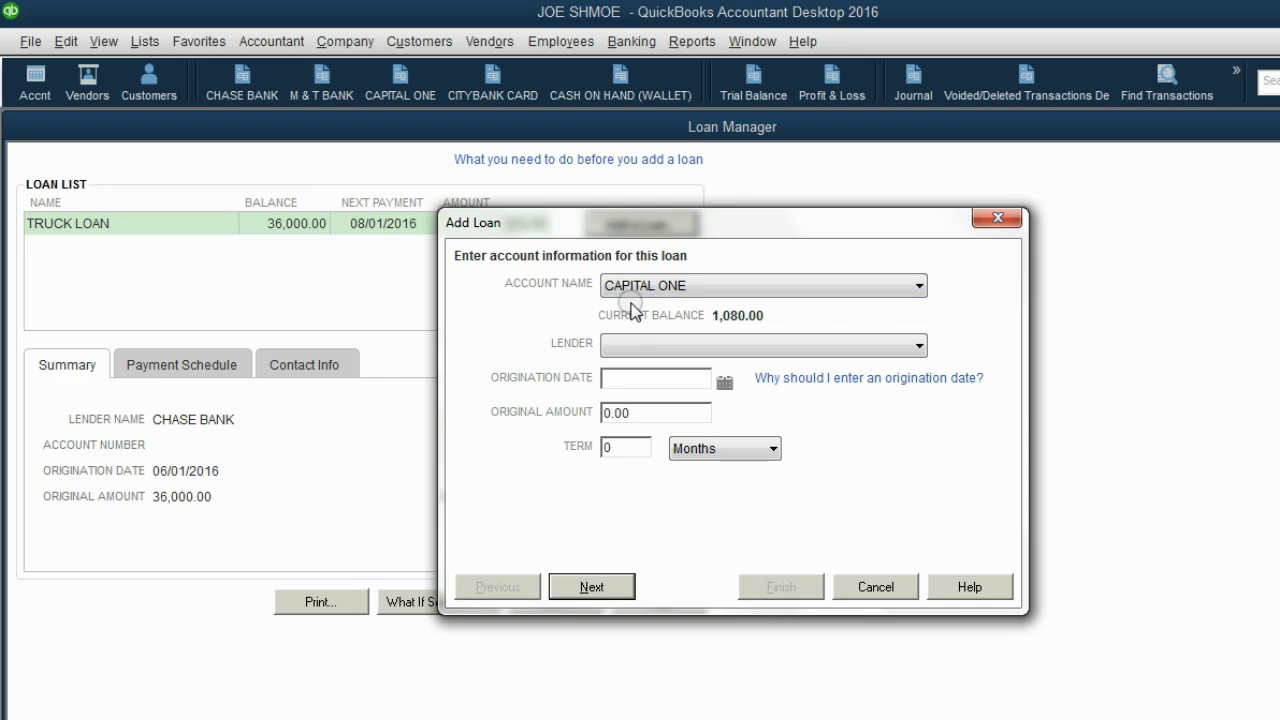
Enter lender capital 1, origination date 07/01/2016, original amount 1080 and a 12-month term.
left_click(650, 350)
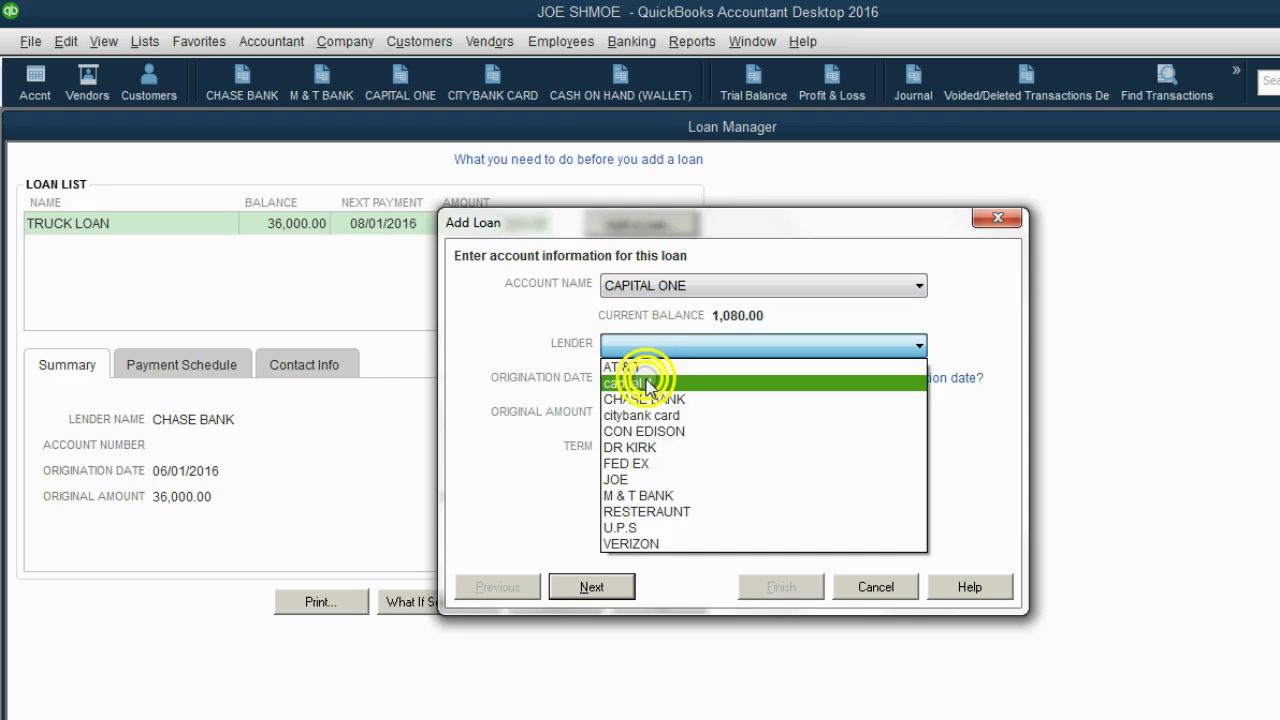
left_click(648, 375)
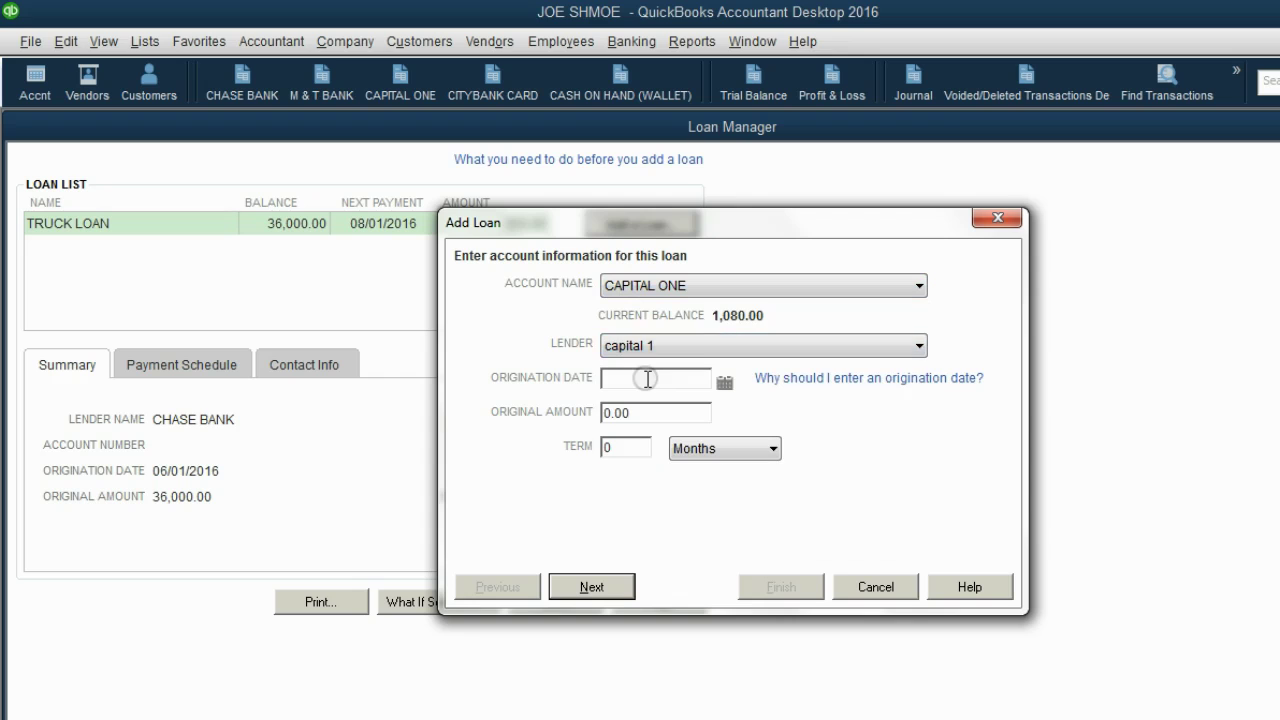
left_click(724, 383)
left_click(771, 409)
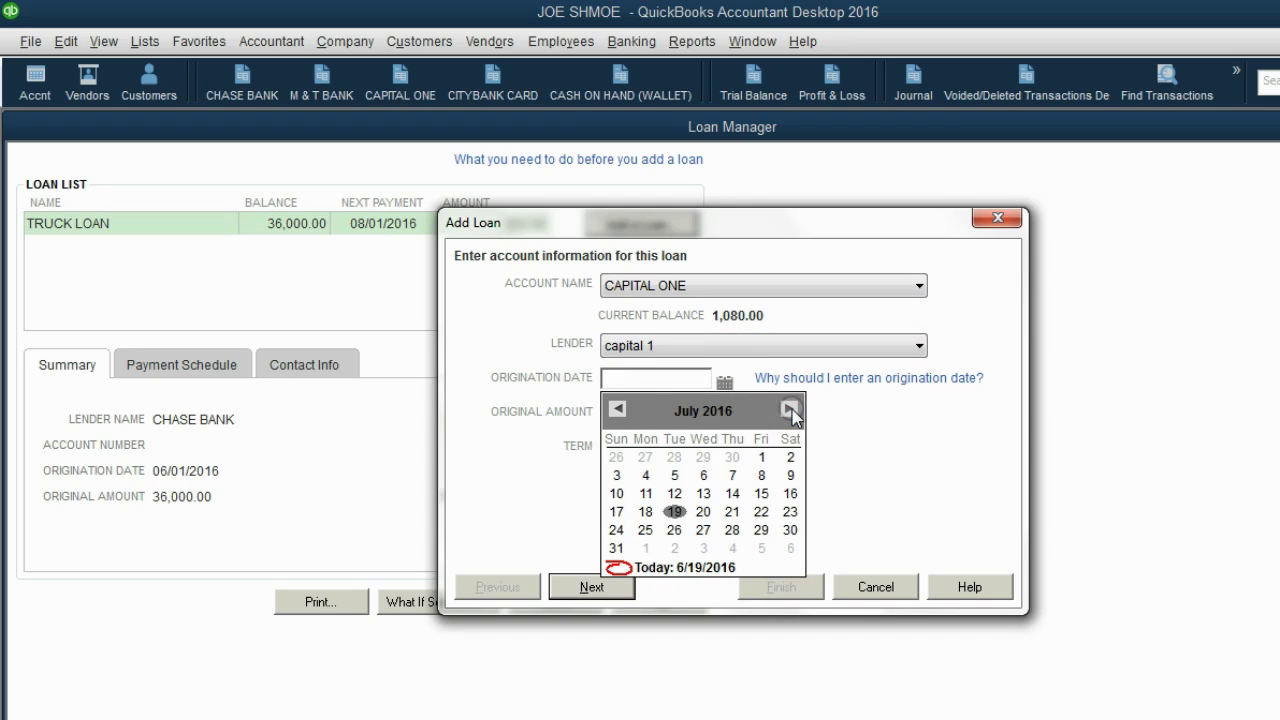
left_click(761, 457)
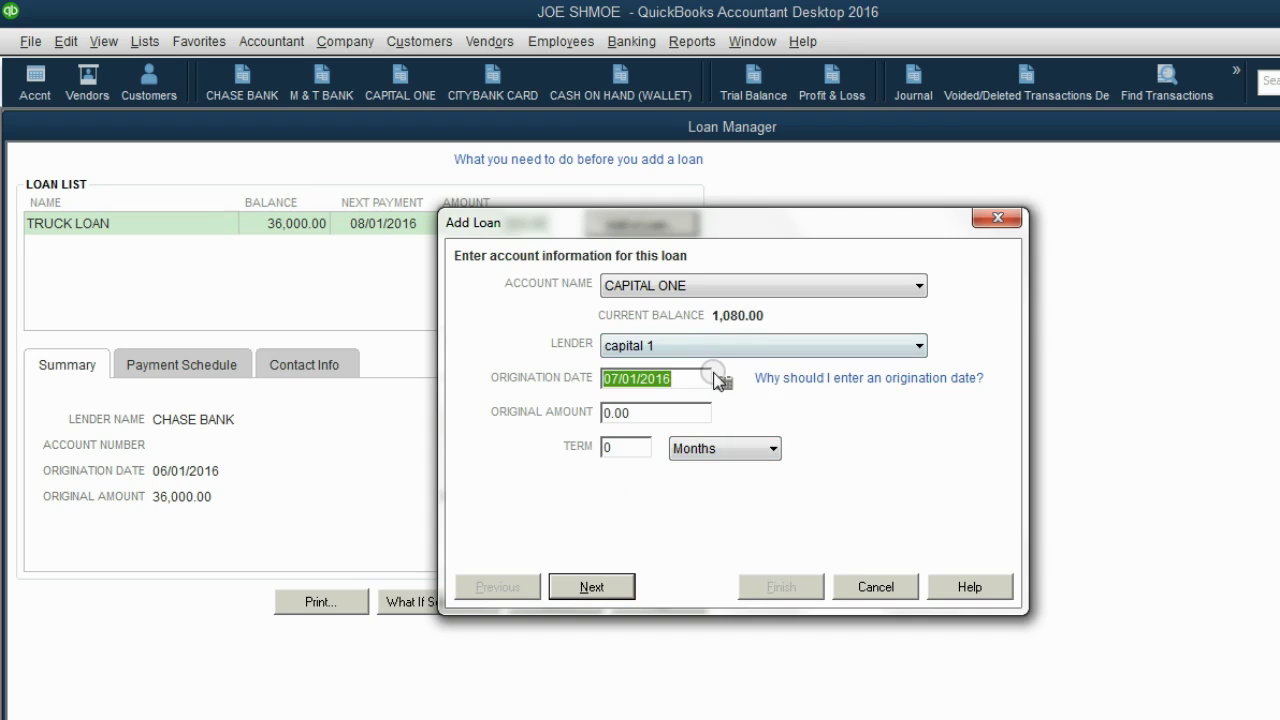
left_click(652, 415)
type("1080")
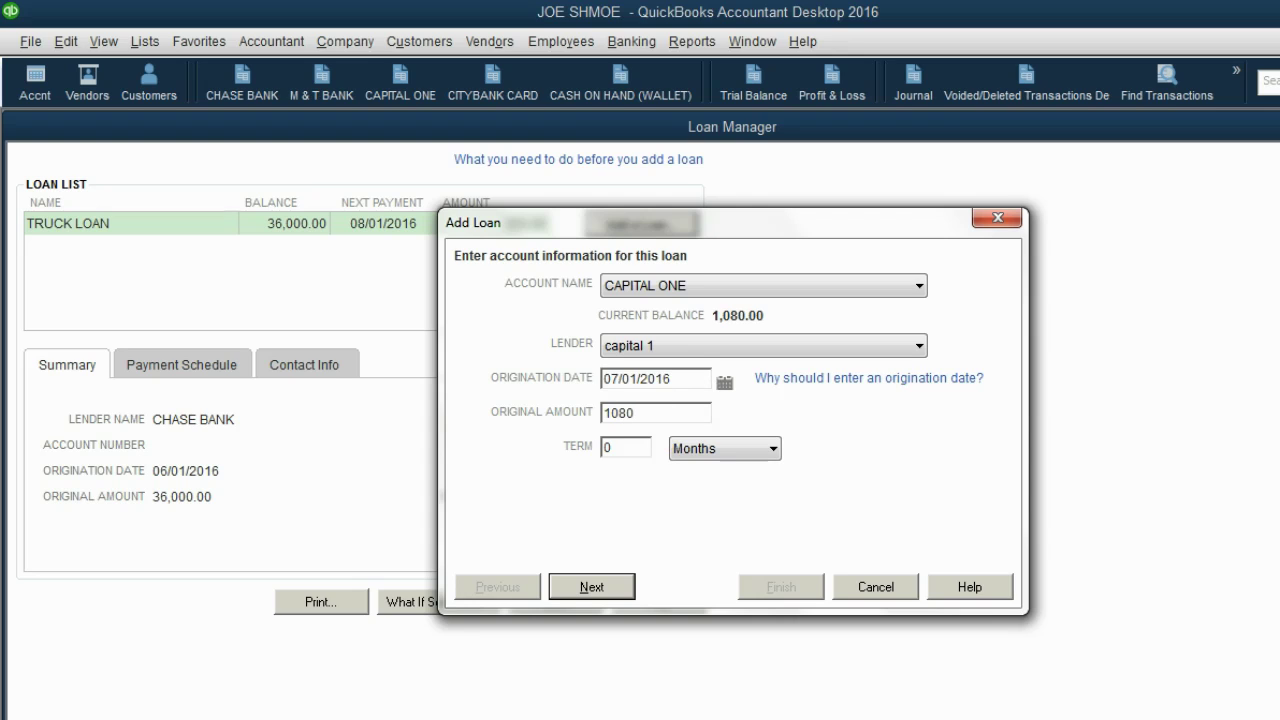
left_click(643, 446)
type("12")
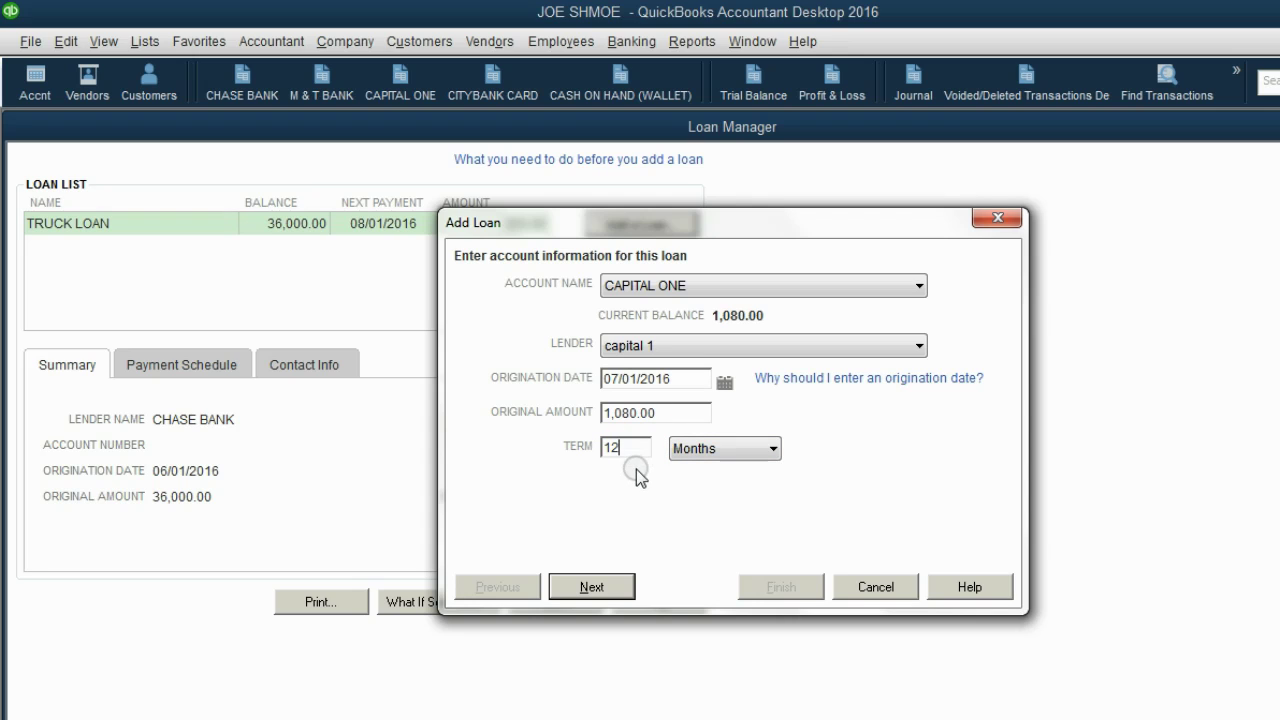
left_click(605, 588)
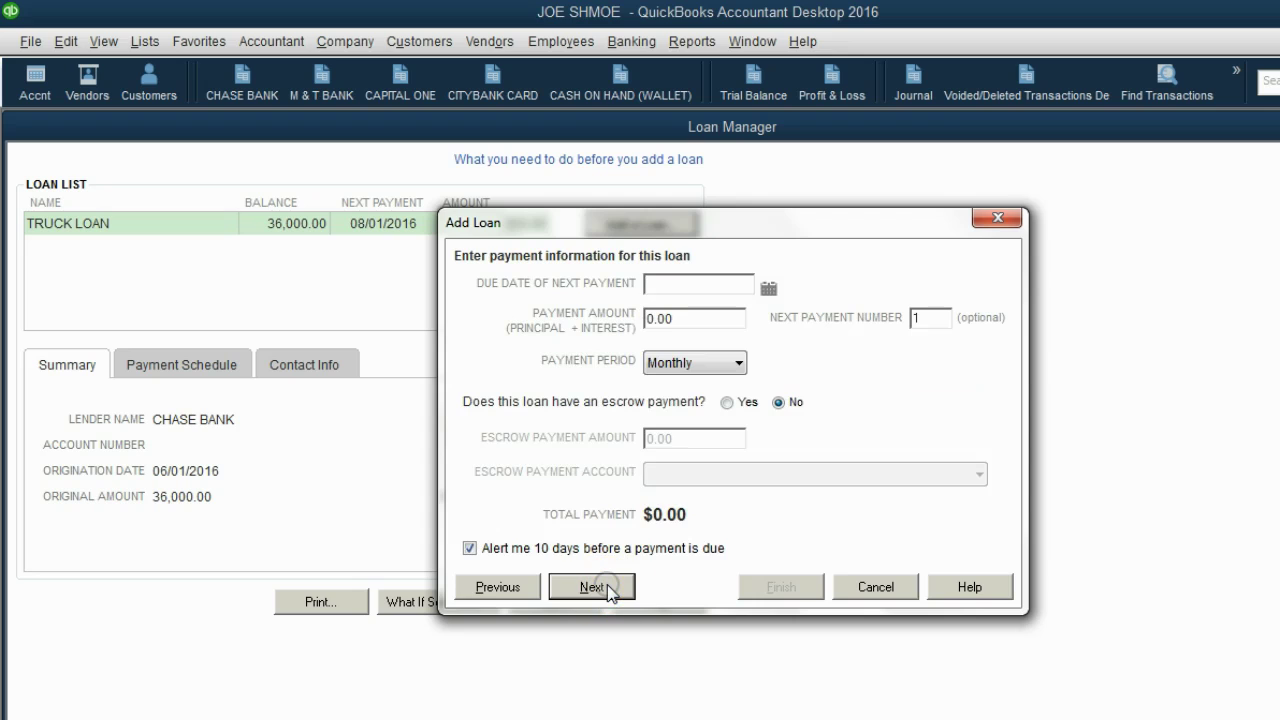
Set the next payment due date to 07/01/2016 and the payment amount to 100.00.
left_click(769, 288)
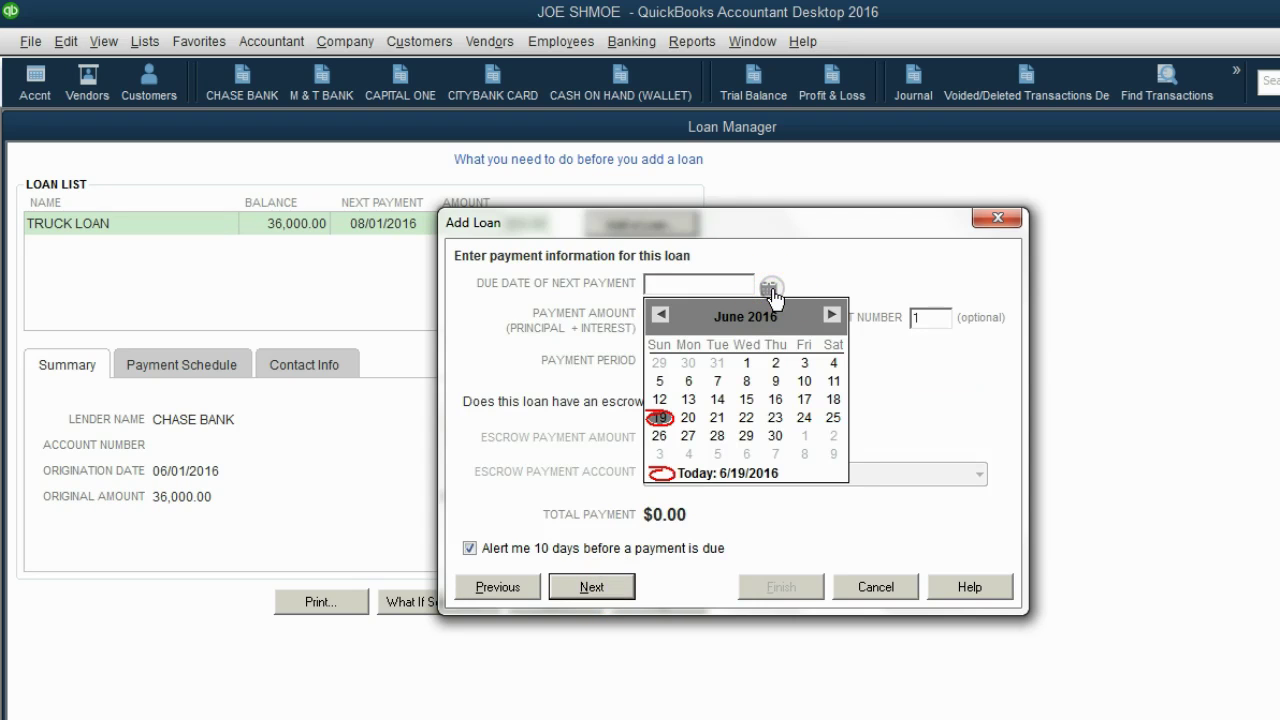
left_click(831, 314)
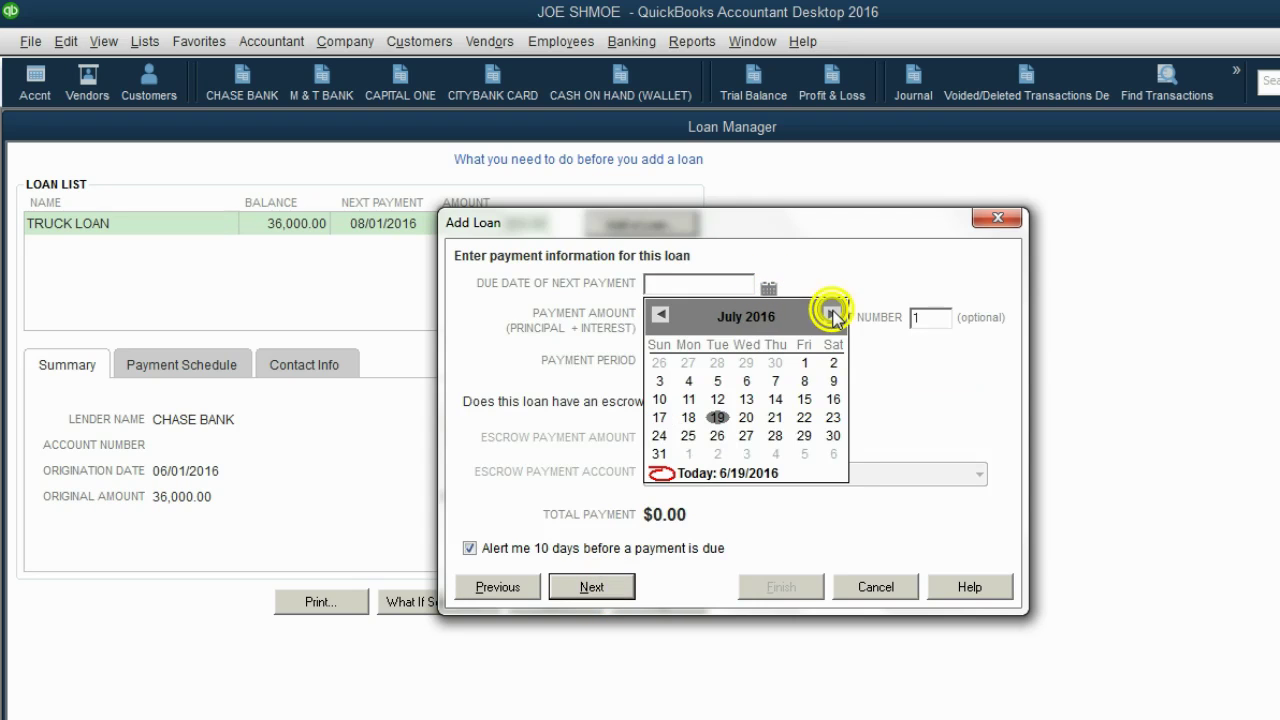
left_click(805, 366)
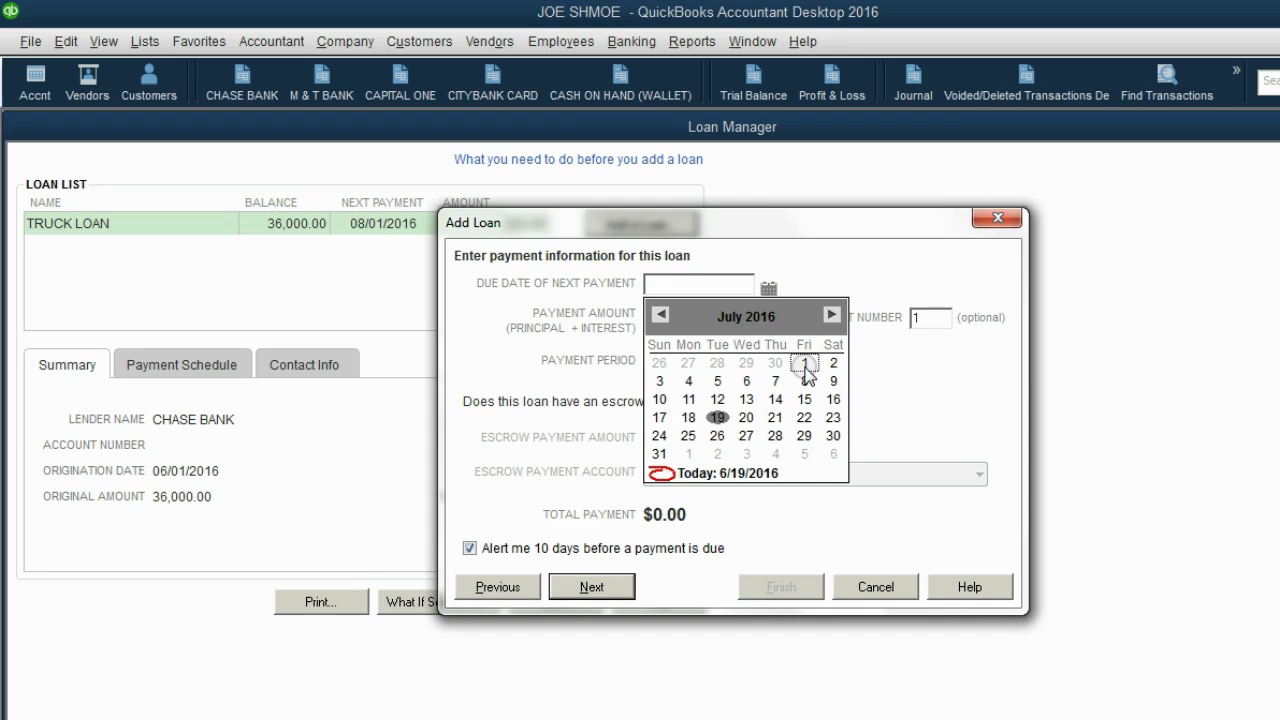
left_click(806, 366)
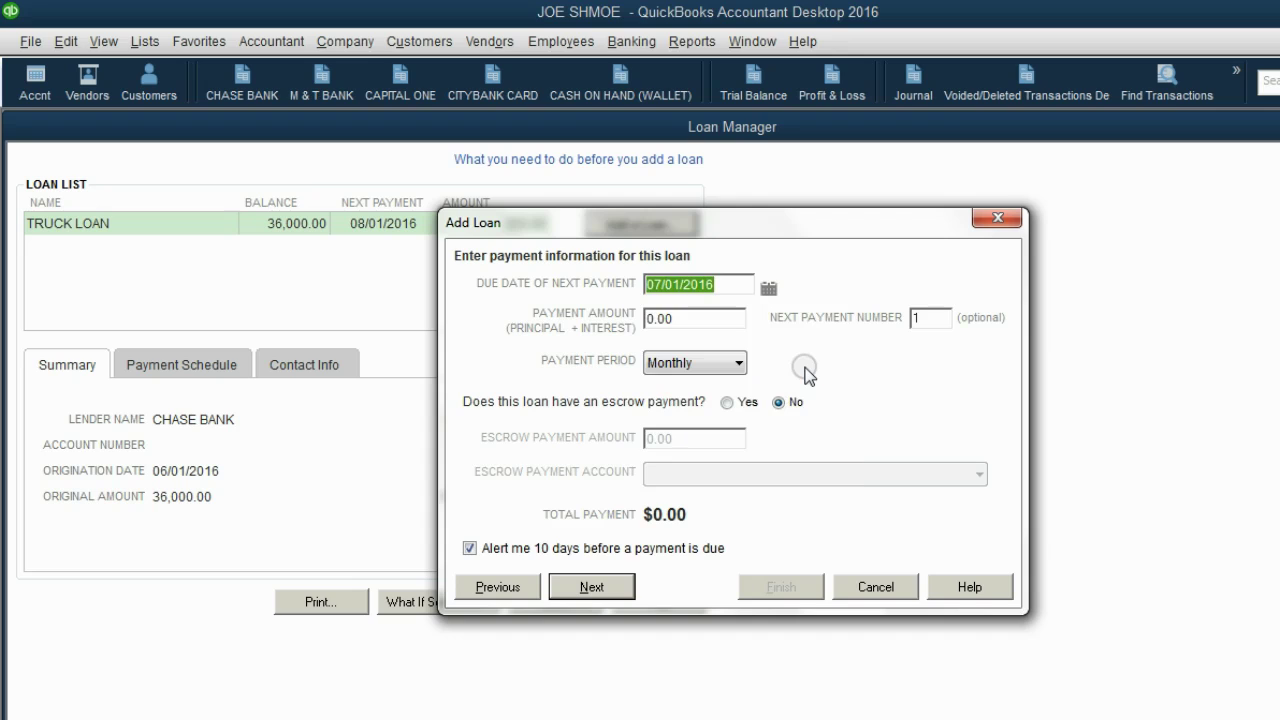
left_click(734, 324)
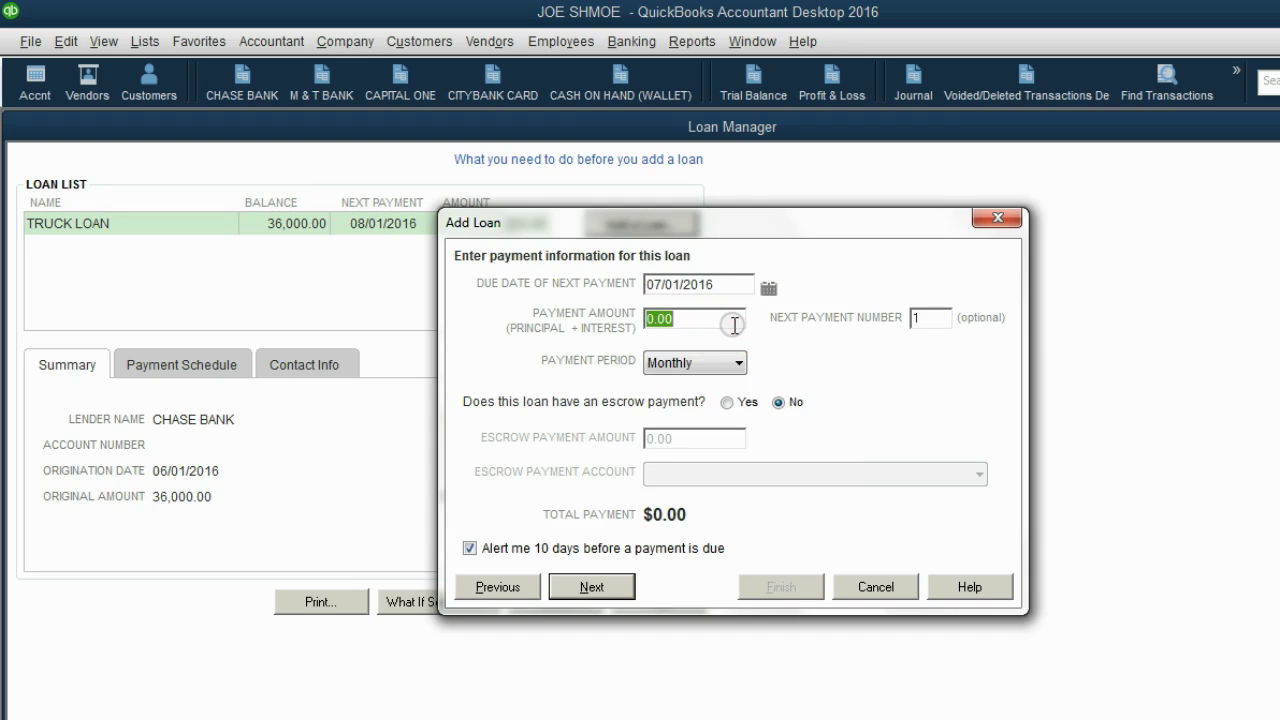
type("100")
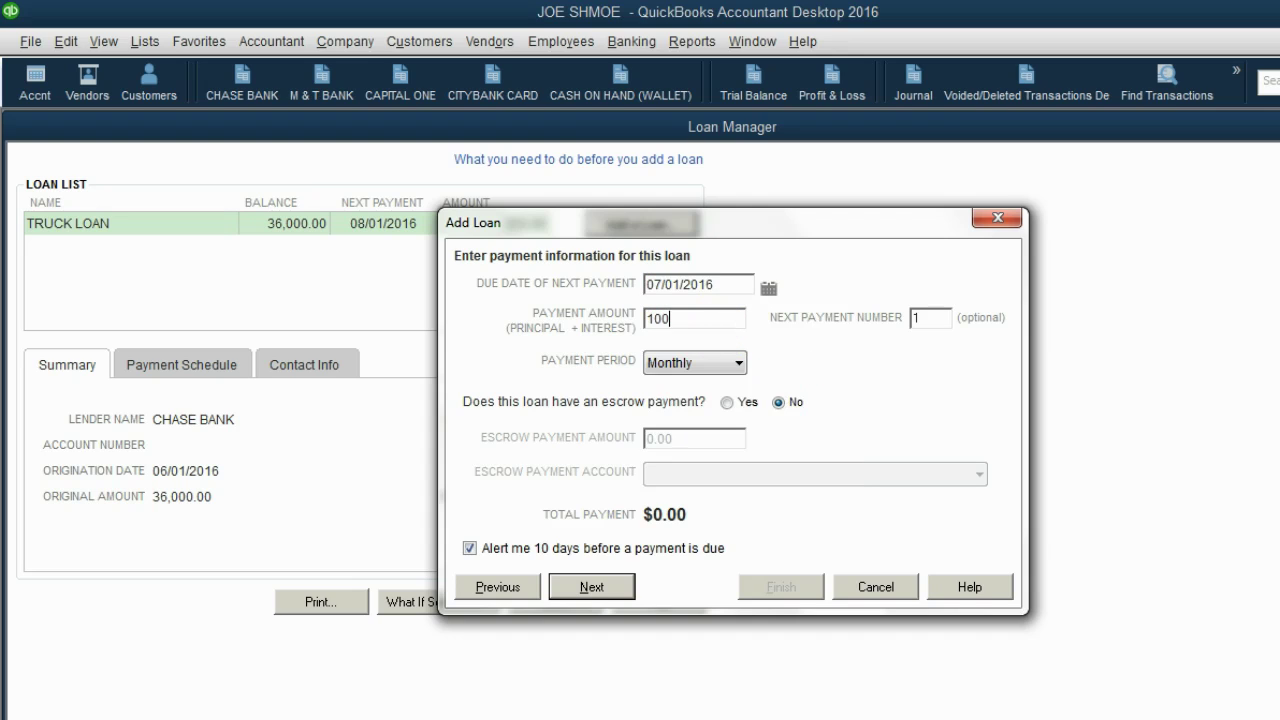
key("Tab")
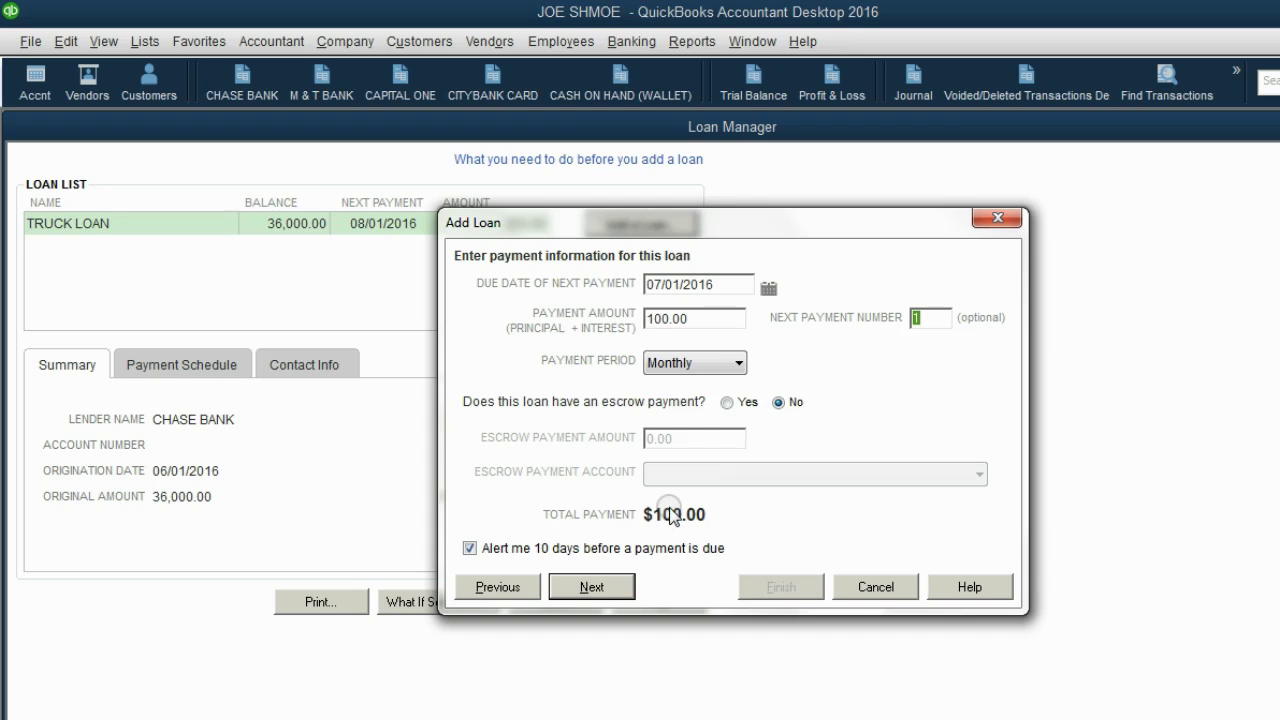
left_click(598, 587)
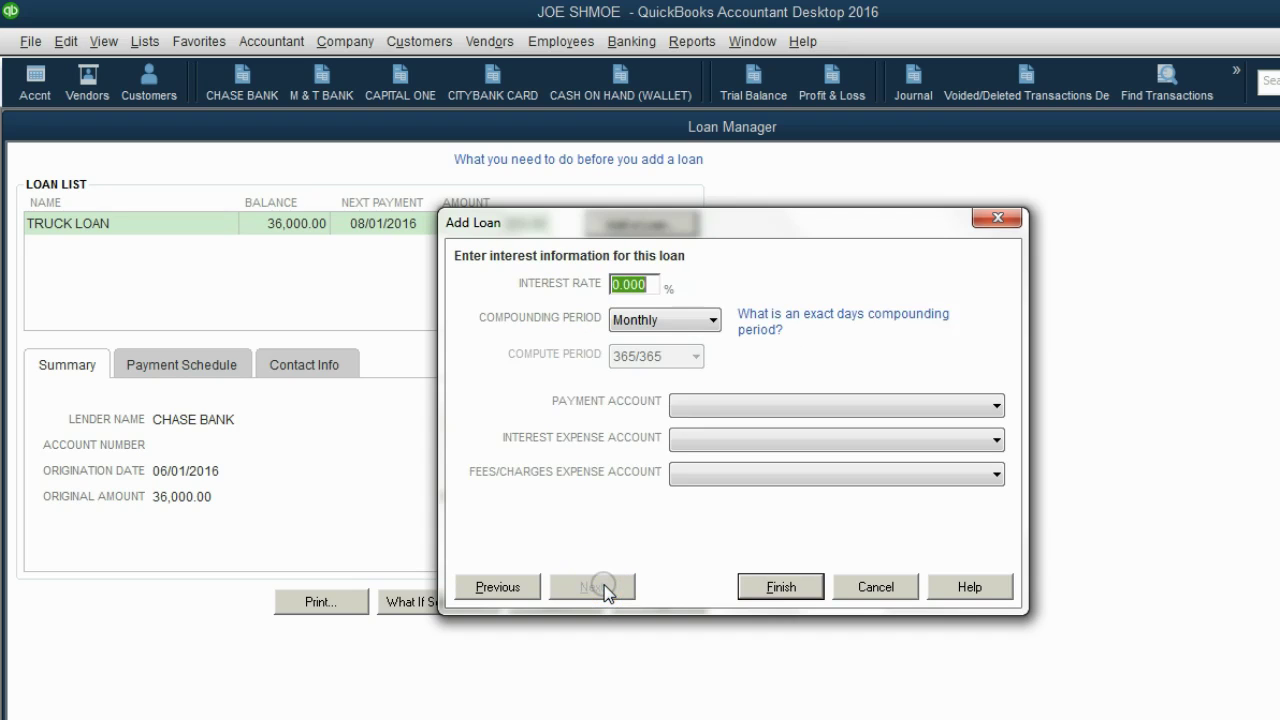
Enter a 24% interest rate compounded monthly.
left_click(546, 288)
left_click(632, 286)
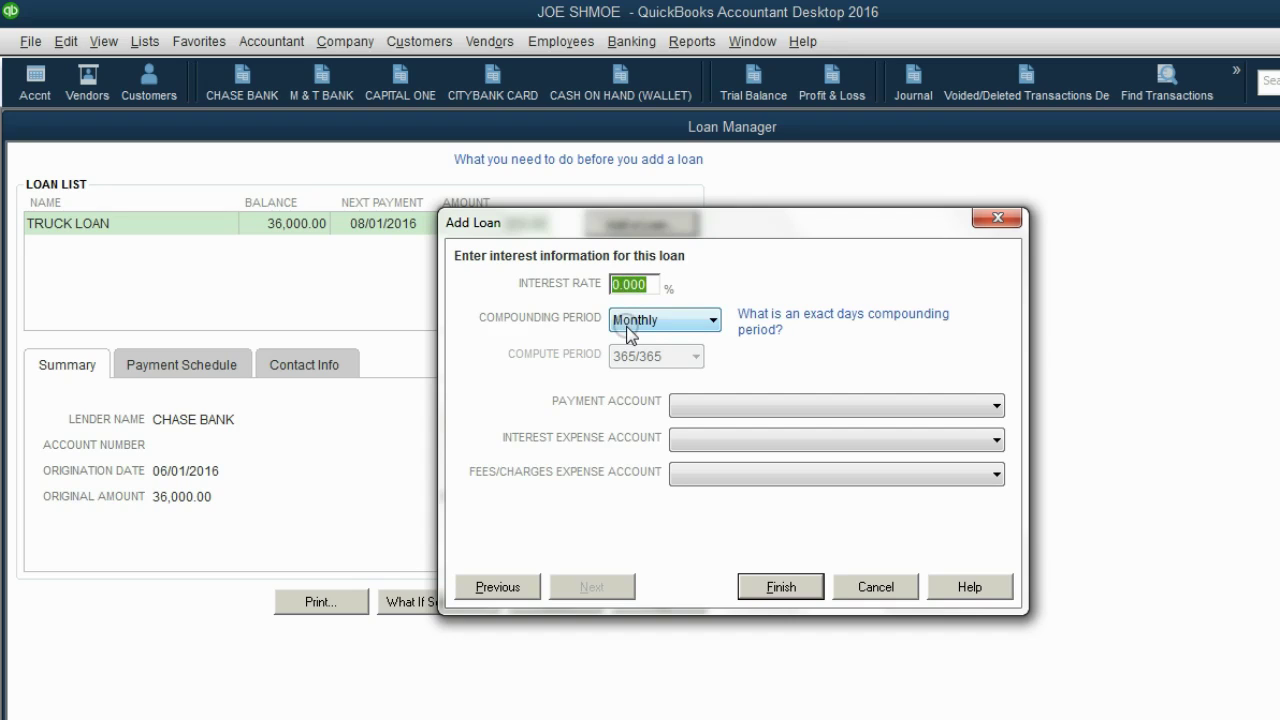
left_click(630, 284)
type("24")
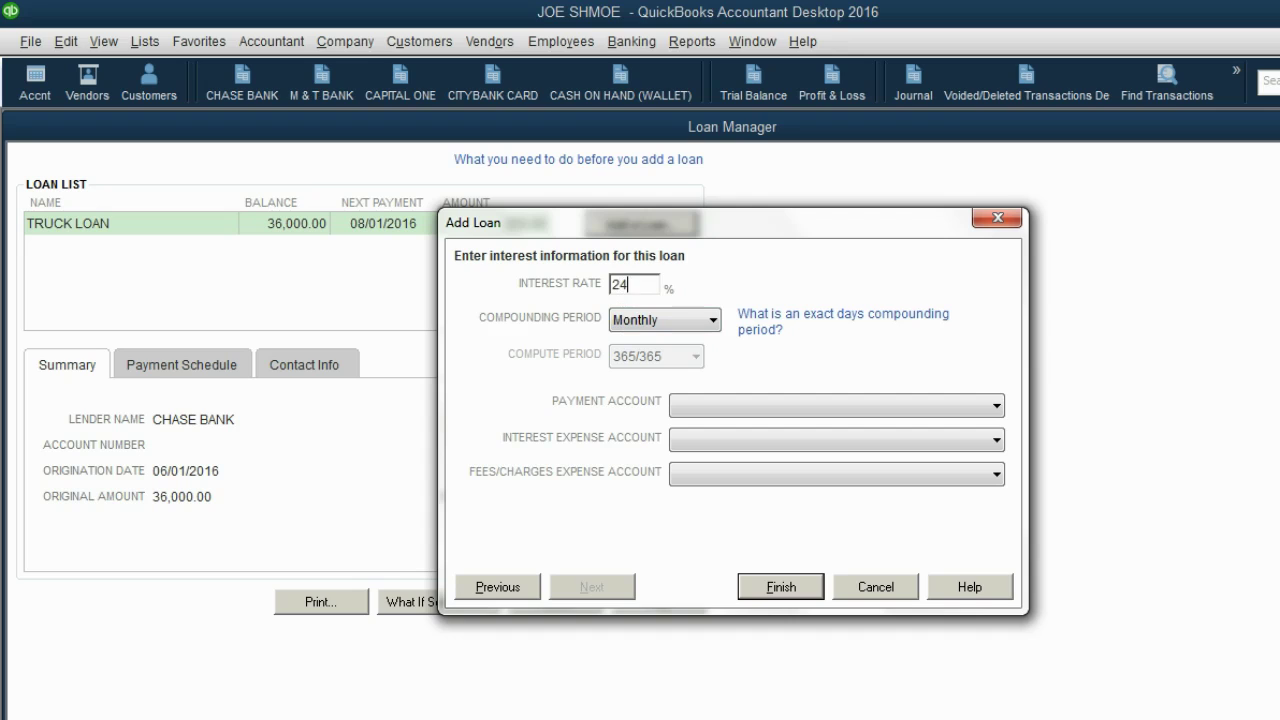
key("Tab")
left_click(679, 321)
left_click(659, 284)
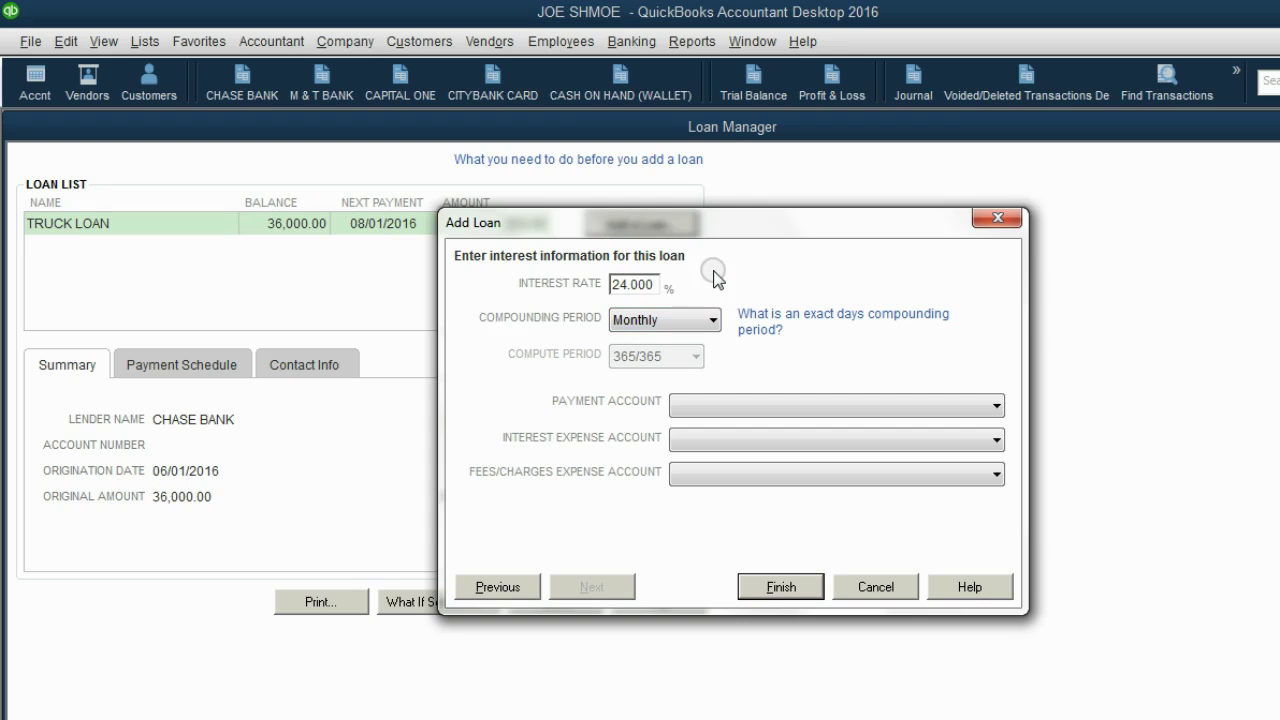
left_click(772, 588)
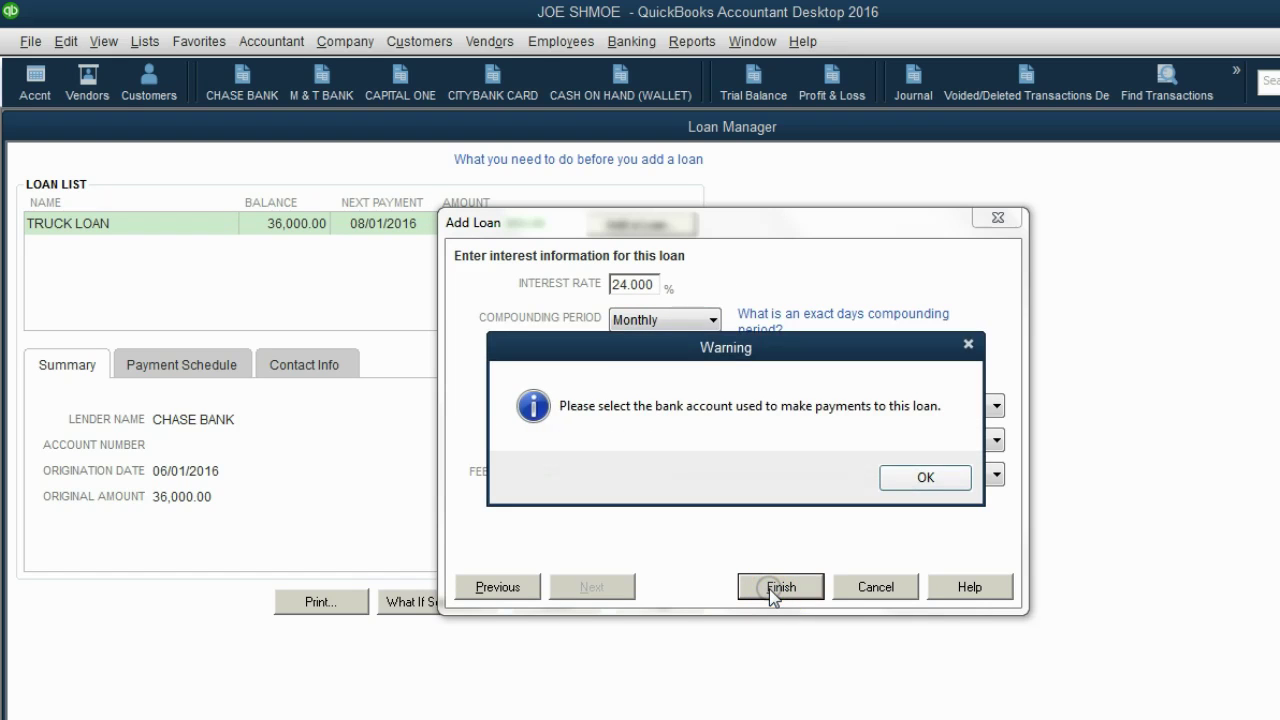
left_click(890, 478)
Pay the loan from CHASE BANK, charging interest to INTEREST EXP and fees to BANK FEES.
left_click(855, 403)
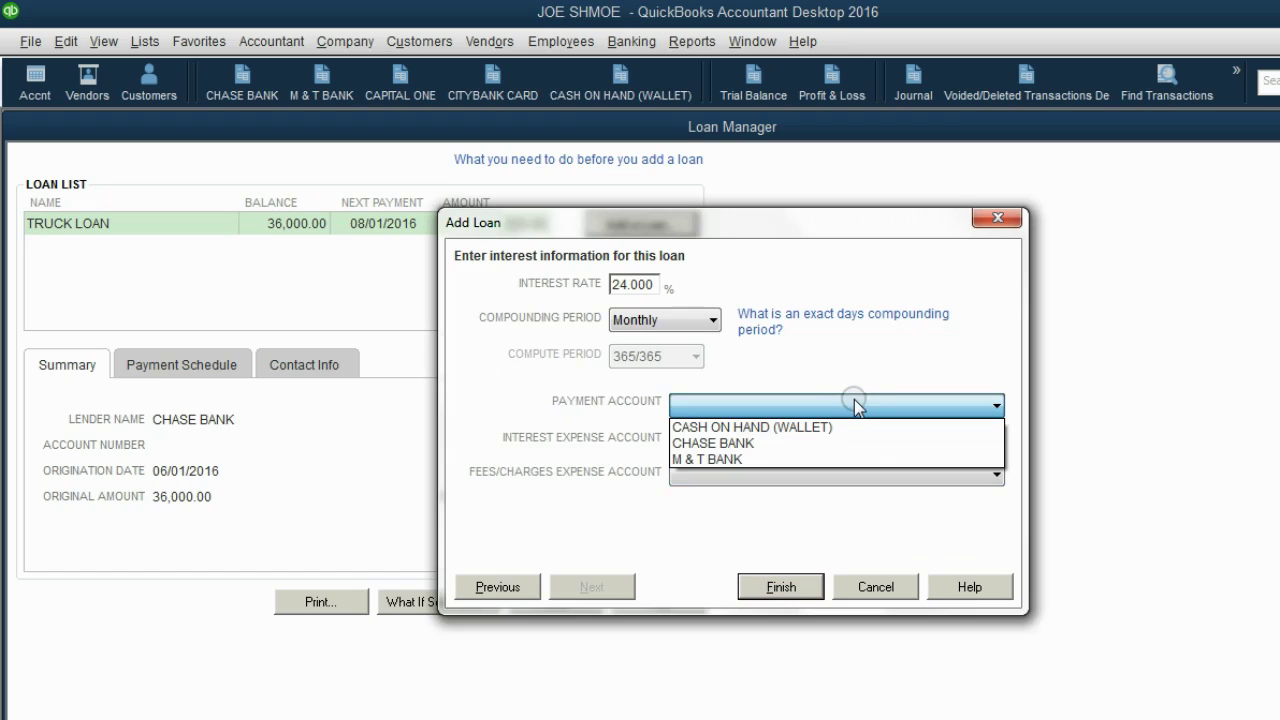
left_click(765, 446)
left_click(765, 441)
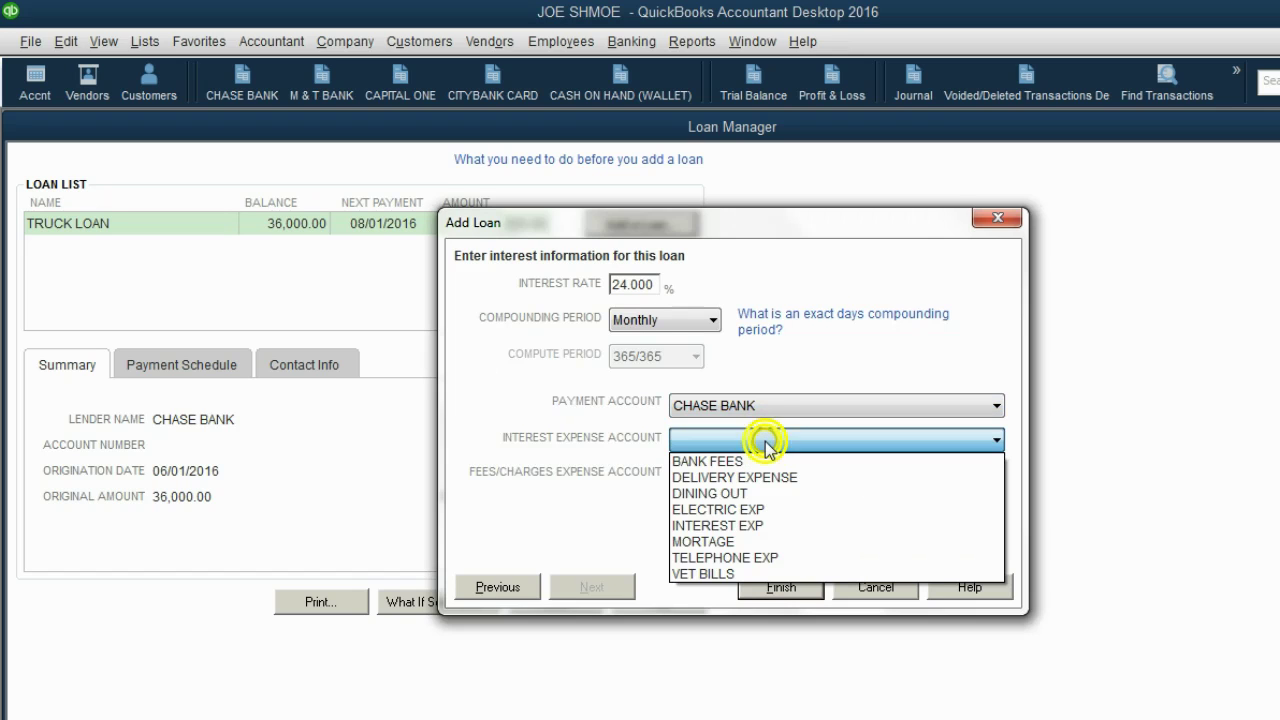
left_click(759, 524)
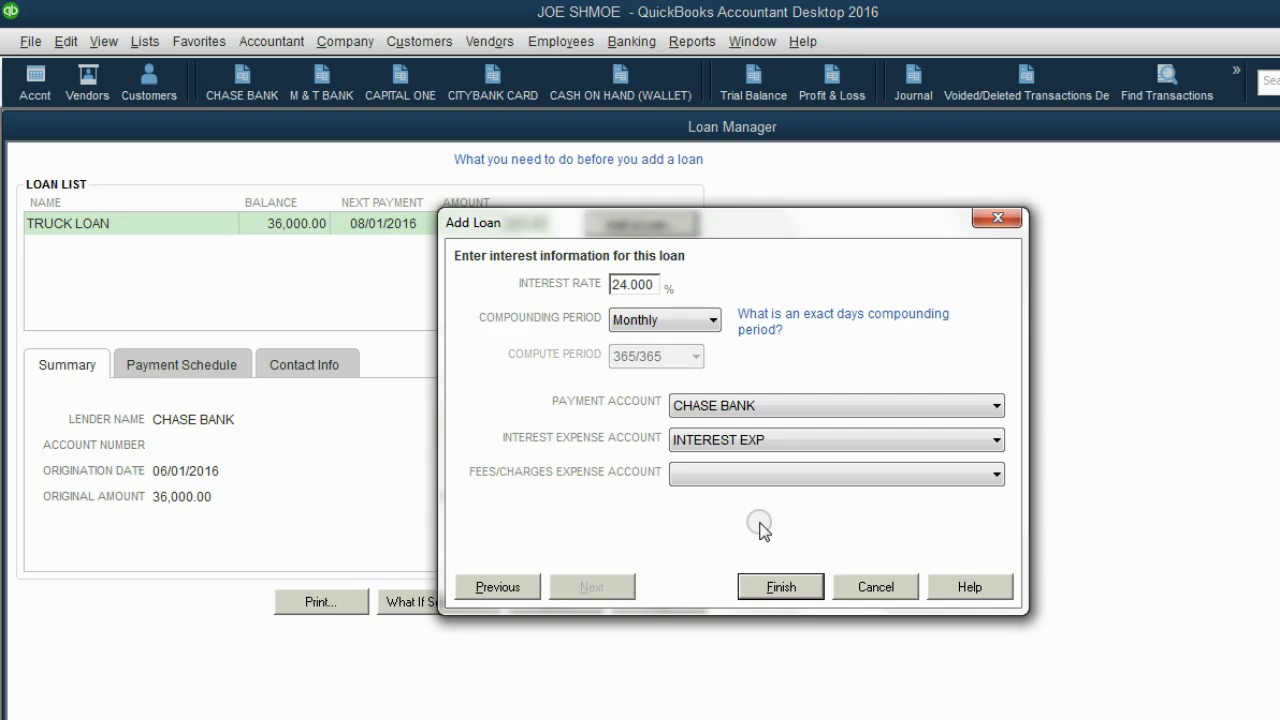
left_click(779, 476)
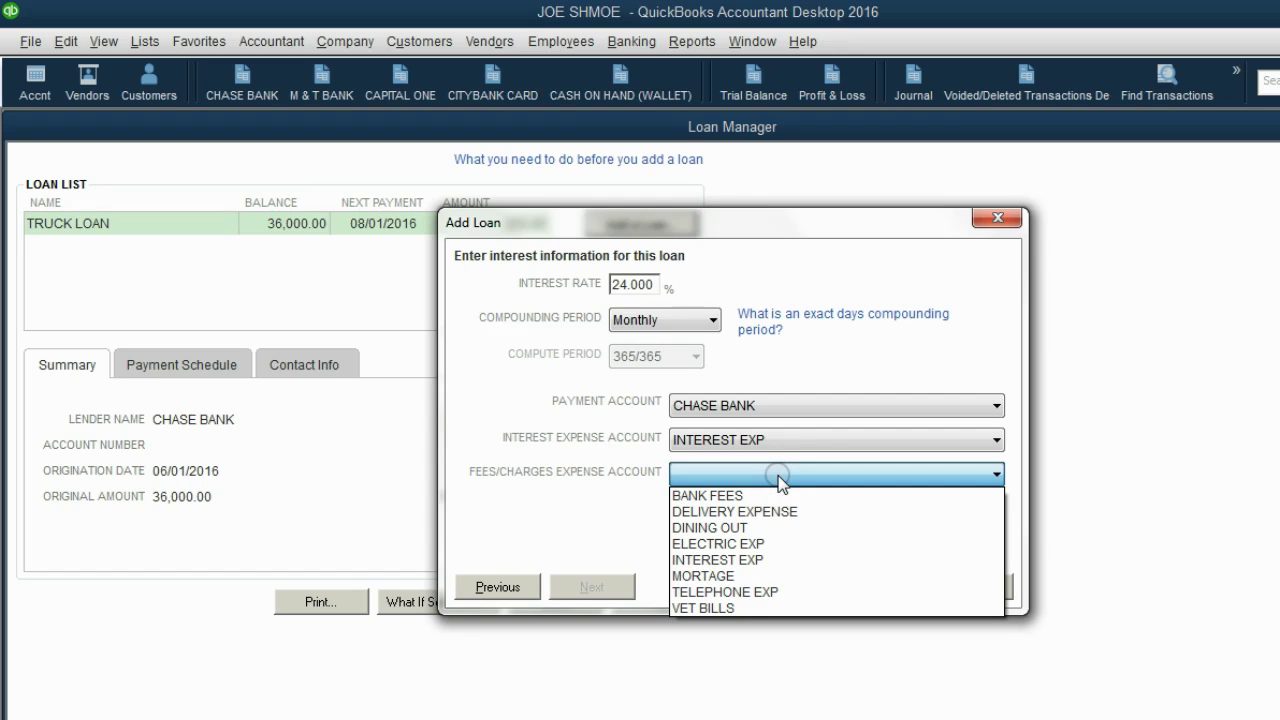
left_click(767, 496)
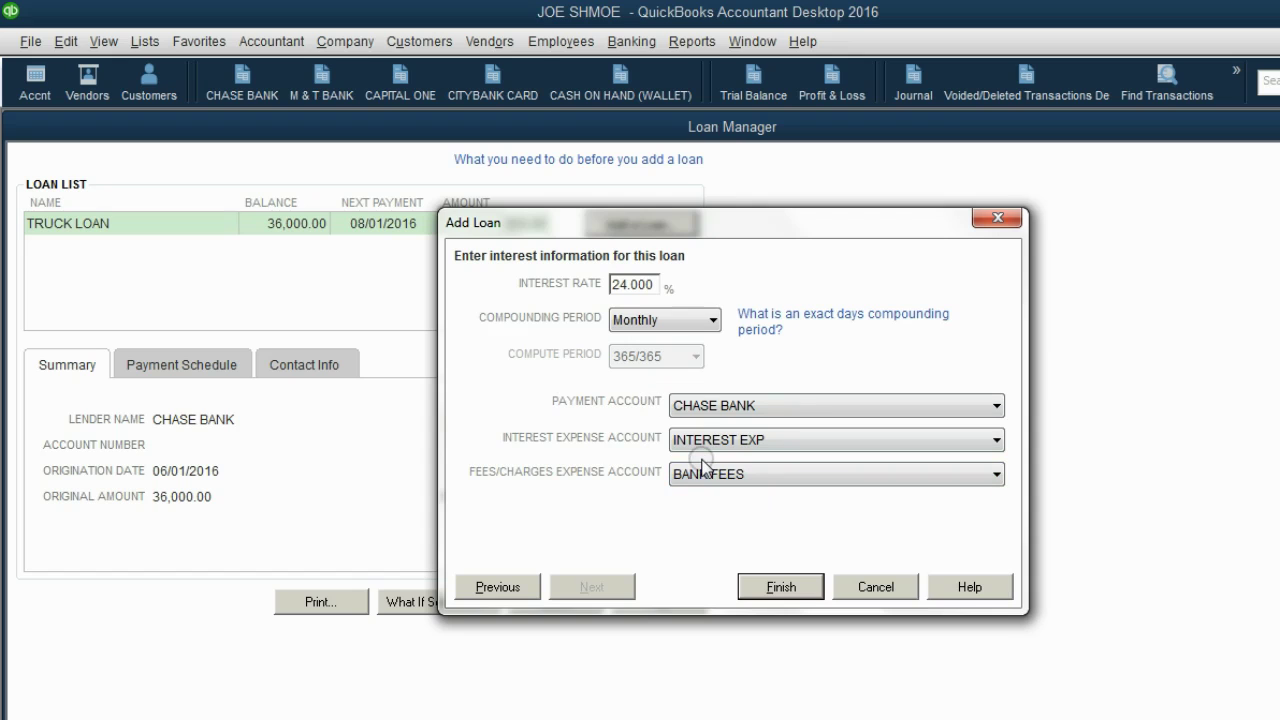
Save the CAPITAL ONE loan and scroll its Payment Schedule to the final 29.05 thirteenth payment.
left_click(766, 590)
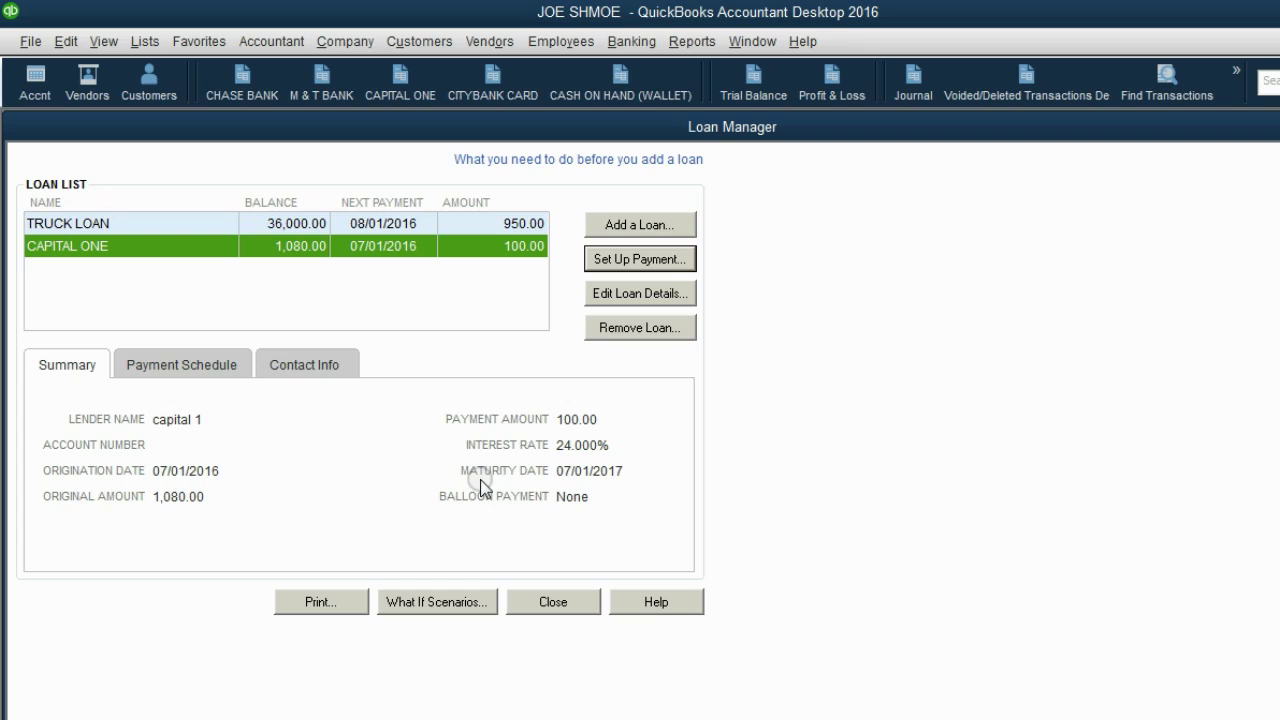
left_click(212, 363)
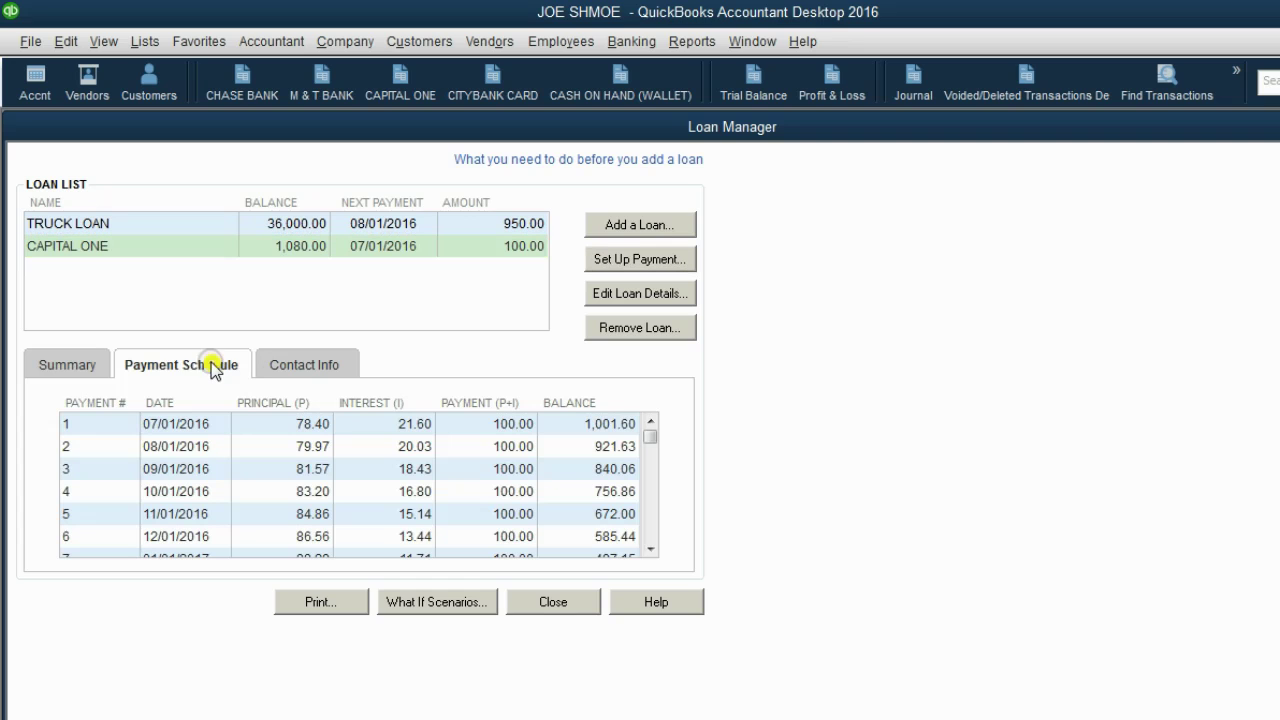
left_click_drag(648, 441, 651, 544)
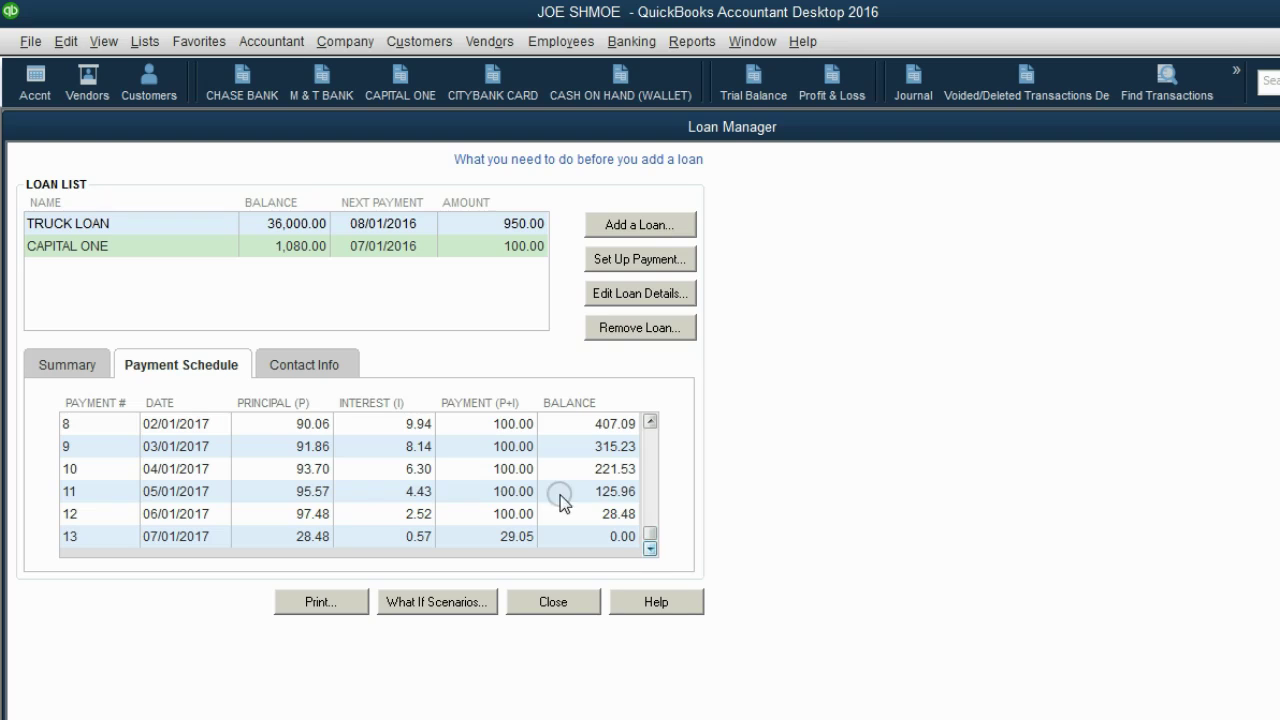
left_click(521, 513)
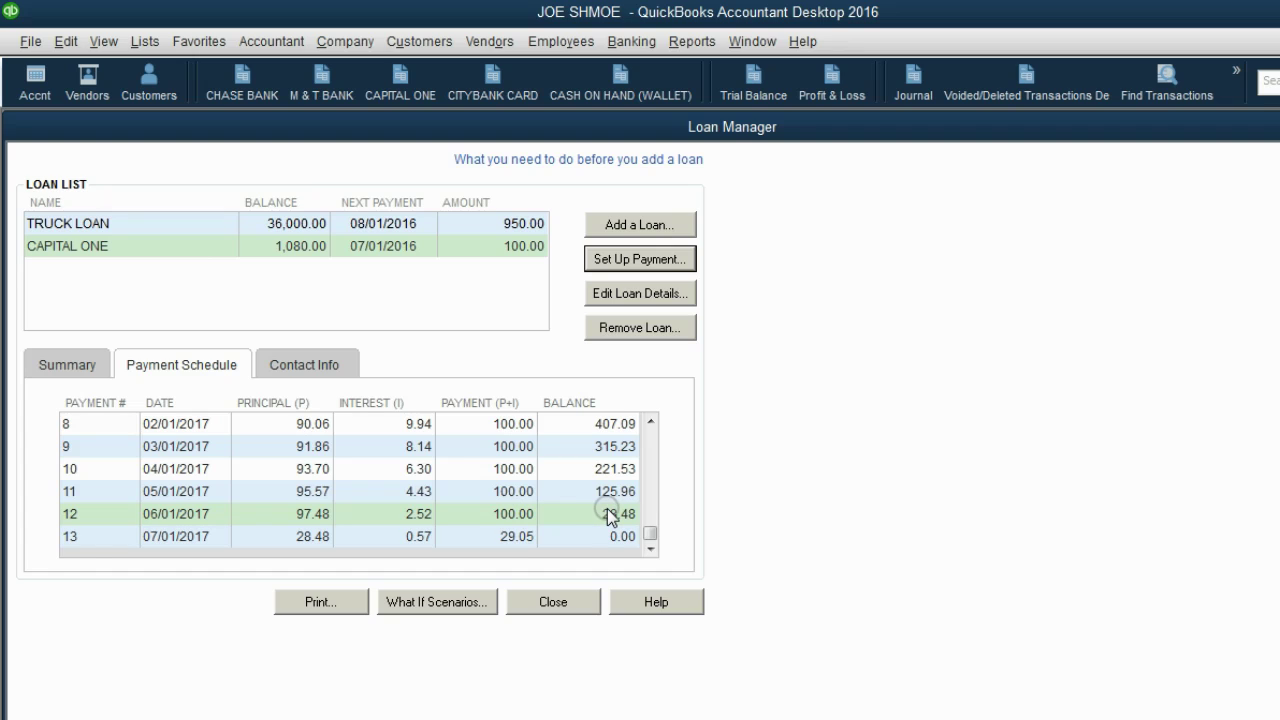
left_click(528, 537)
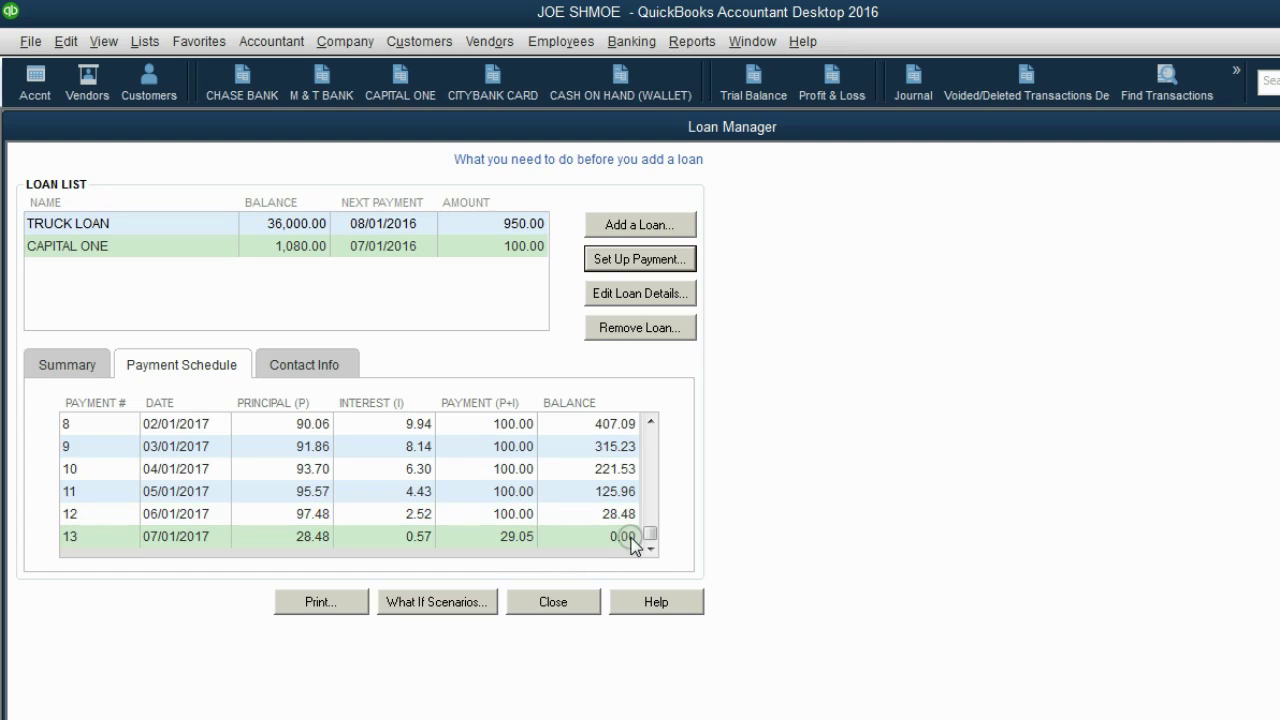
mouse_move(649, 537)
left_mouse_down()
mouse_move(651, 432)
mouse_move(633, 548)
left_mouse_up()
Change the loan payment to 104.00, giving a final 78.84 payment on 06/01/2017.
left_click(632, 295)
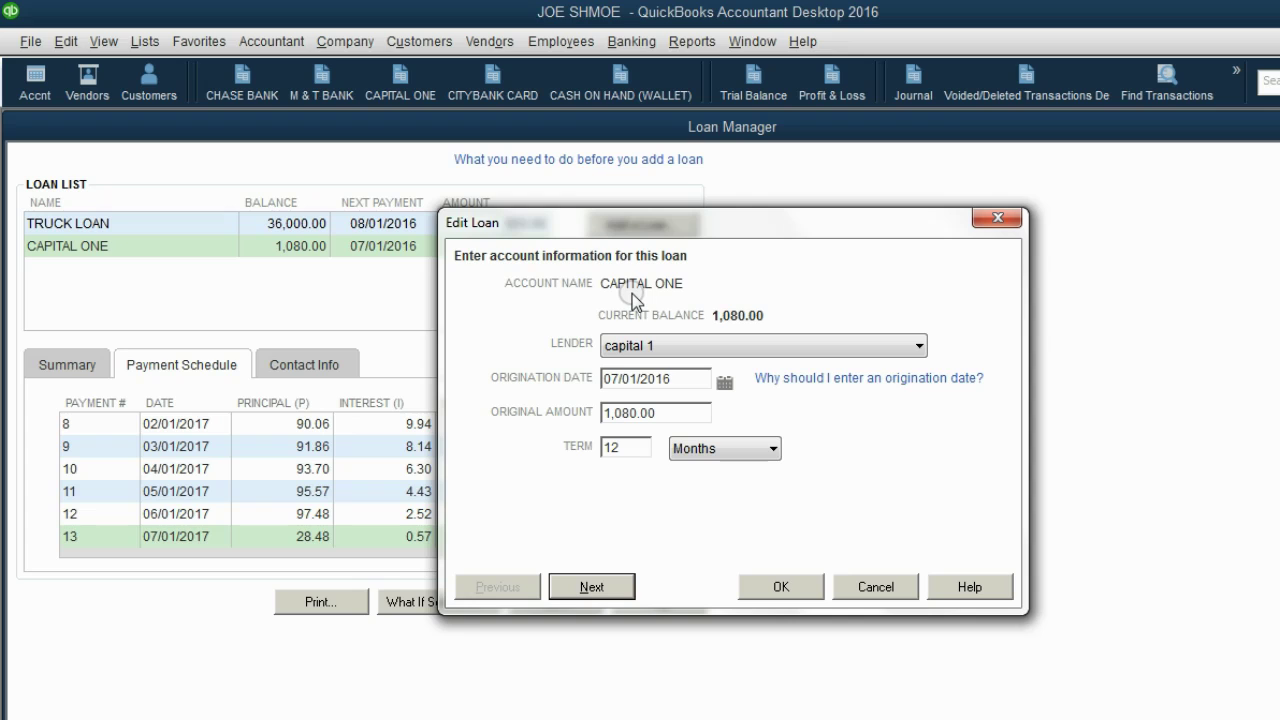
left_click(608, 589)
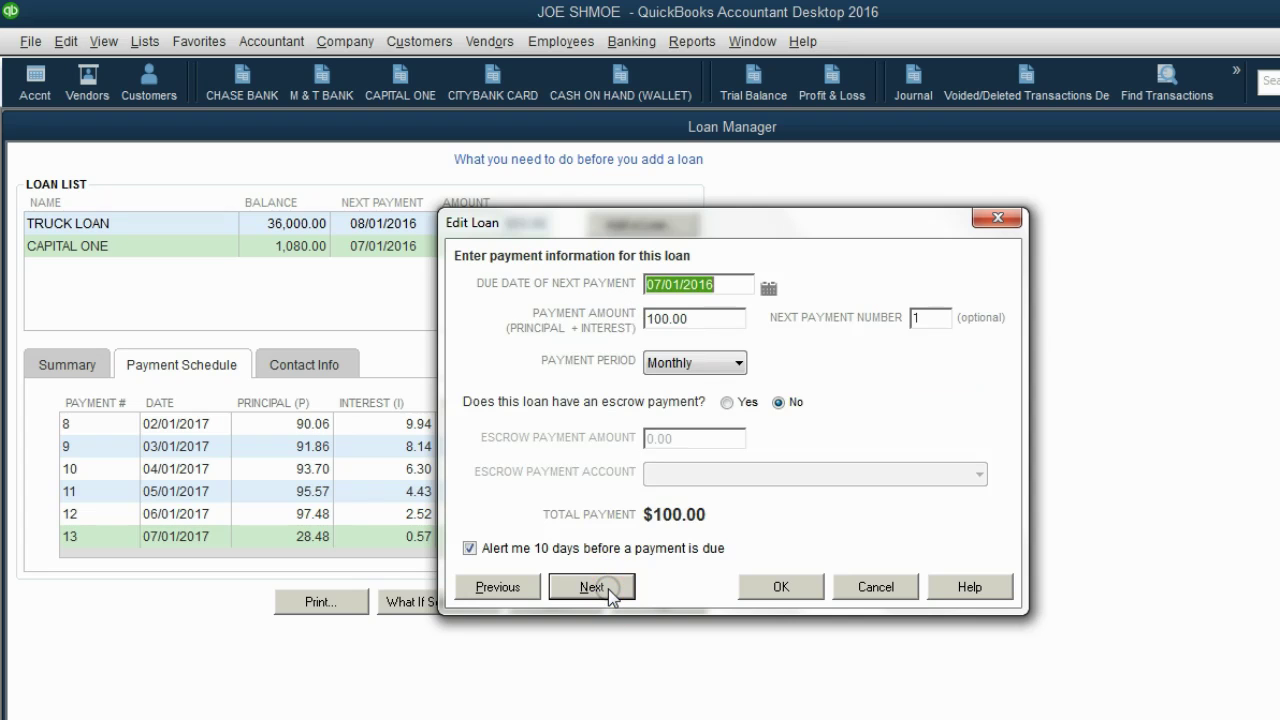
left_click(706, 317)
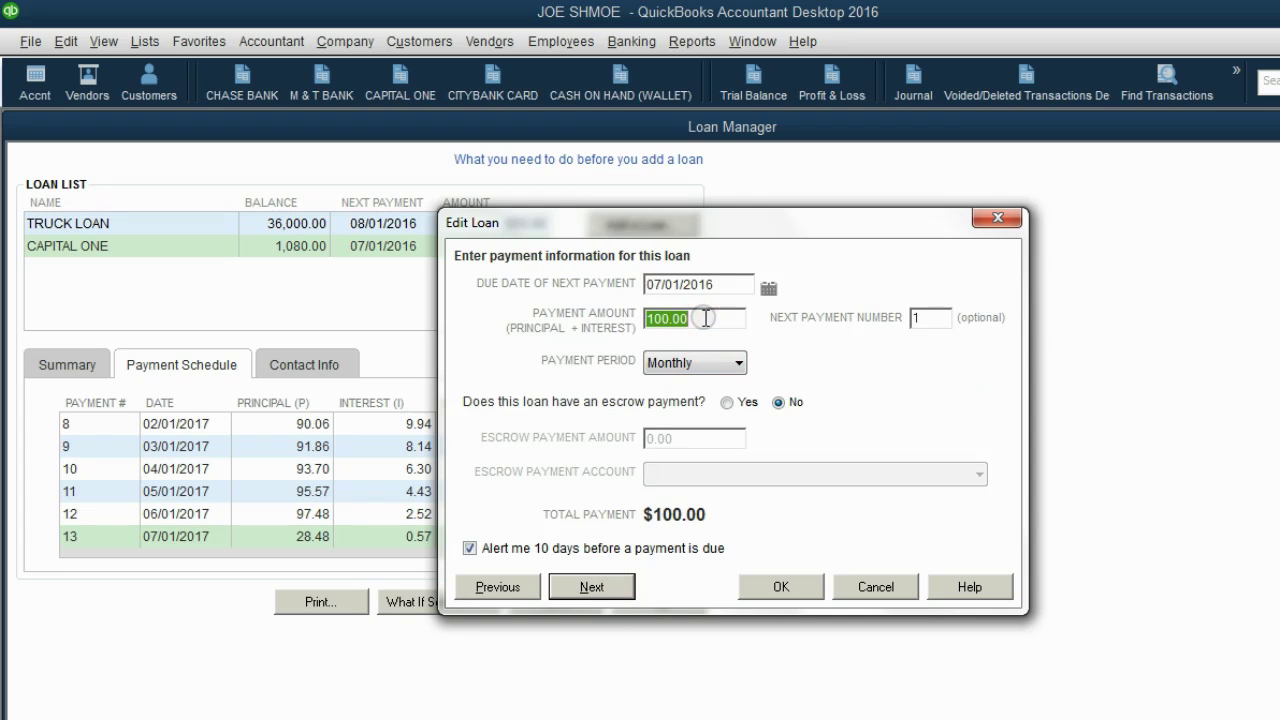
type("10")
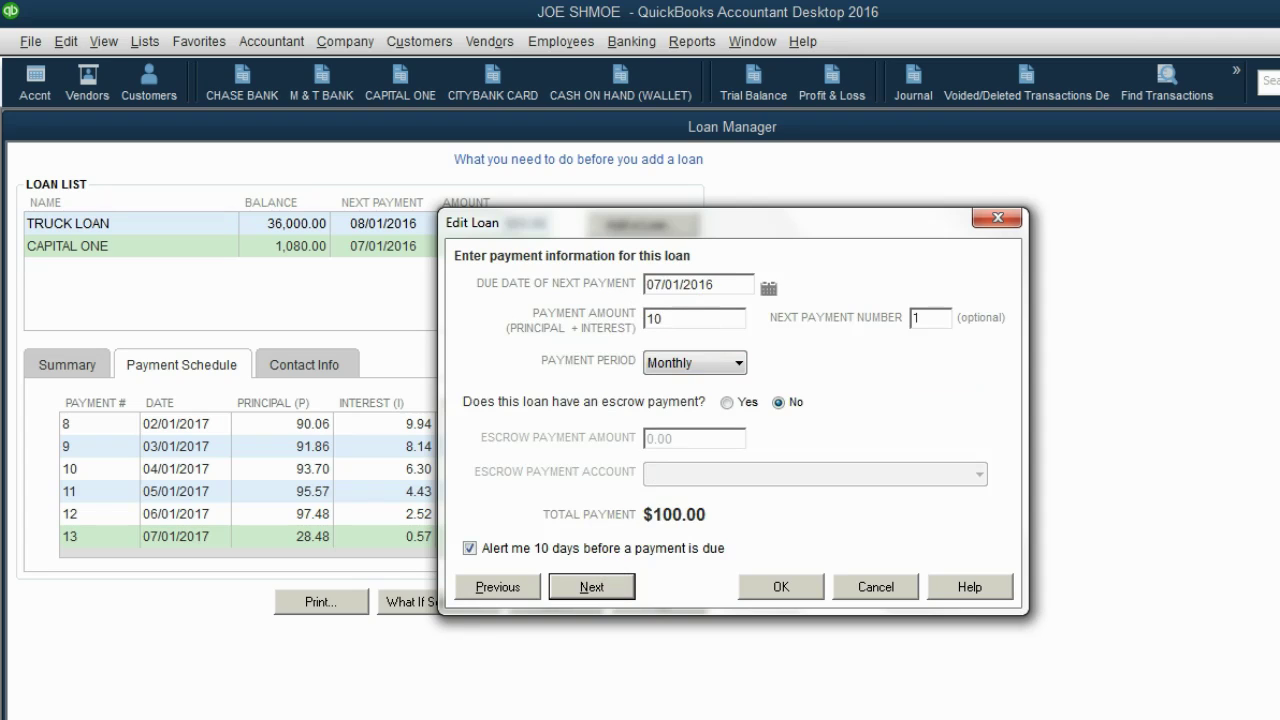
type("4")
left_click(600, 587)
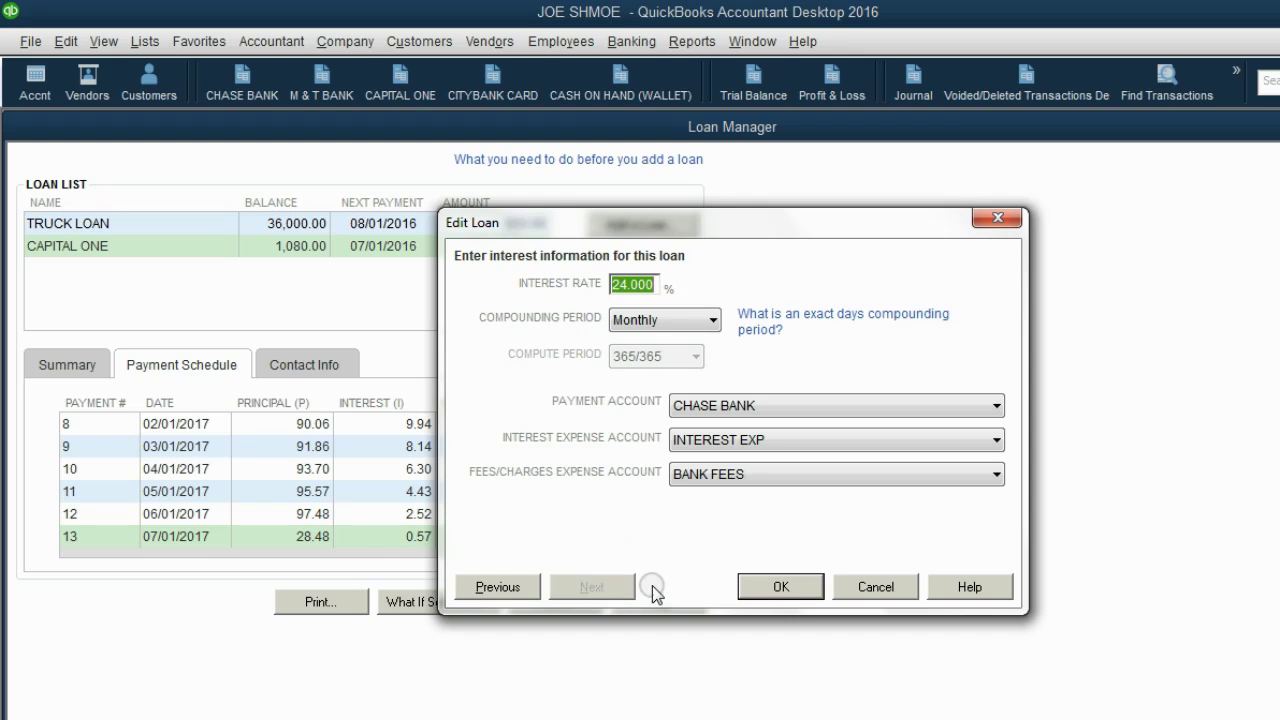
left_click(778, 590)
left_click_drag(652, 441, 658, 563)
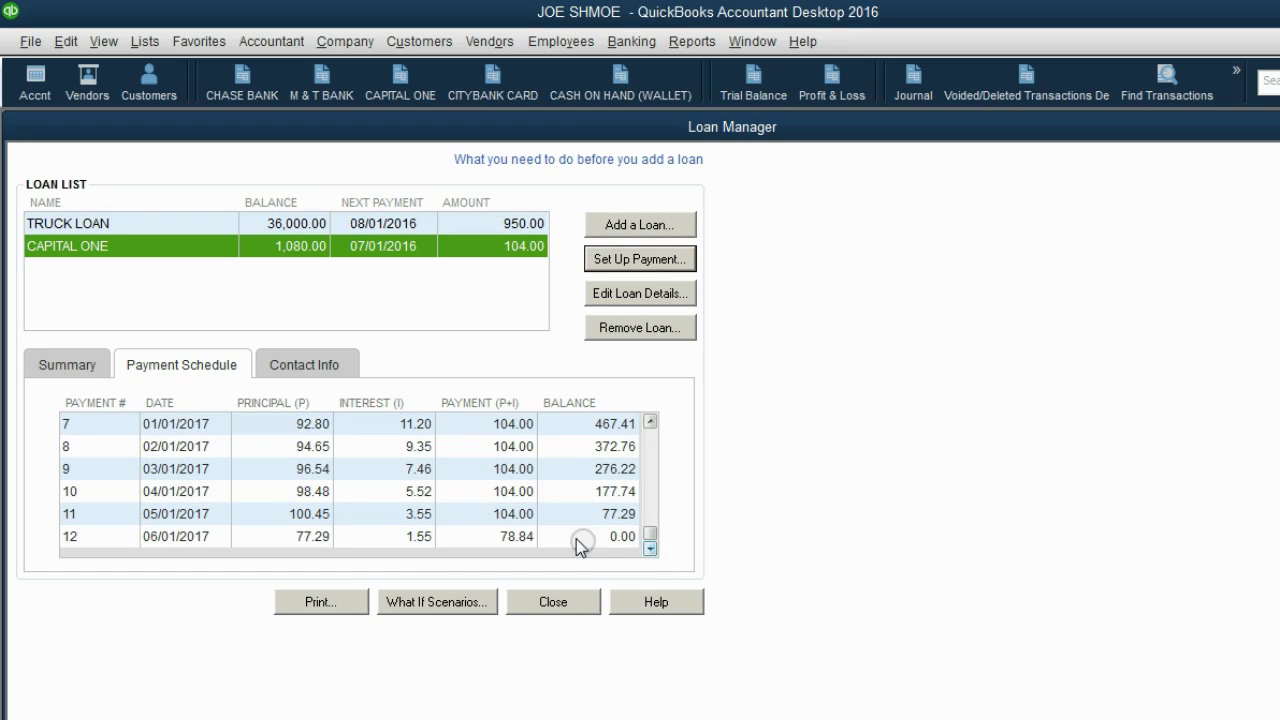
left_click(527, 513)
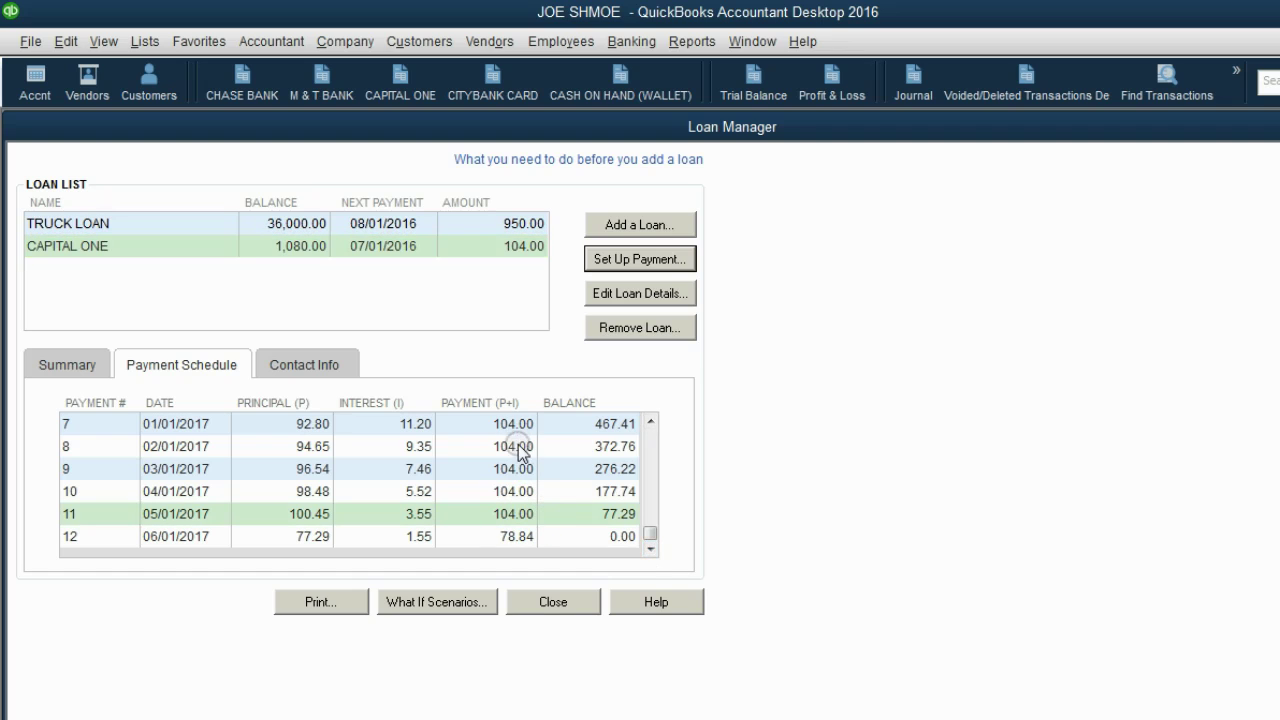
left_click(502, 538)
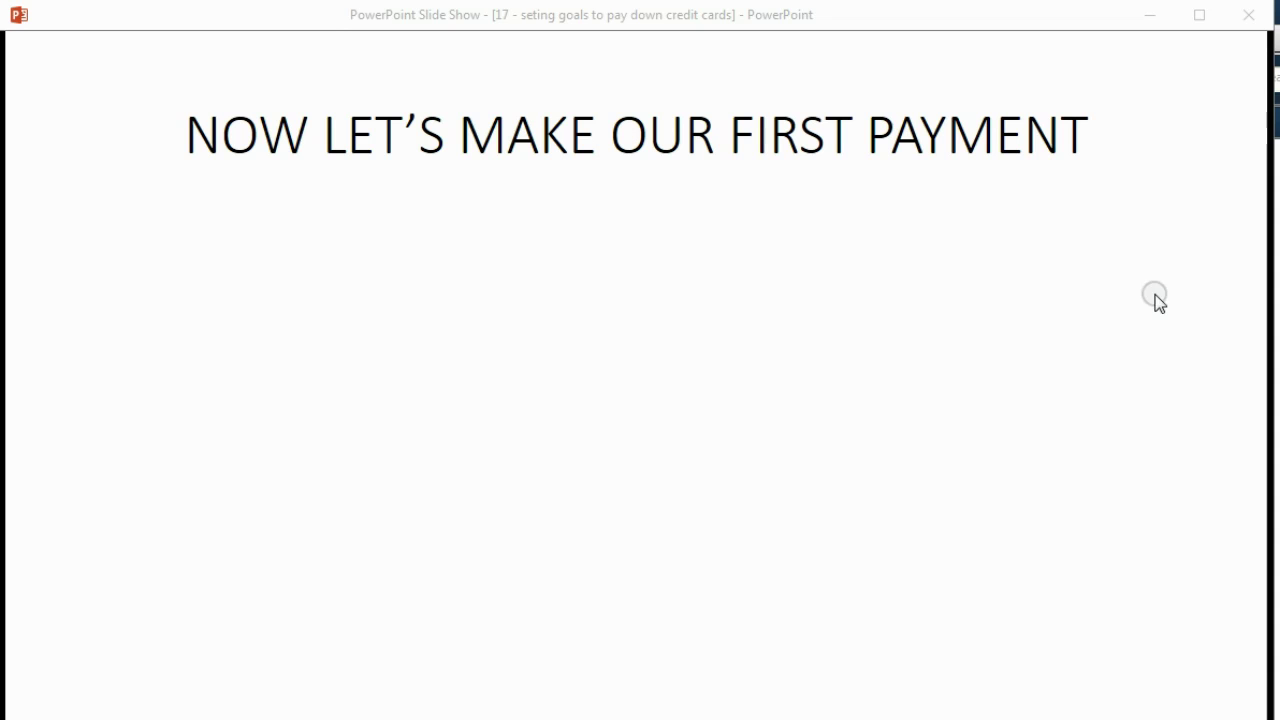
In the Trial Balance, check Capital One's 1,080.00 credit and the 360.00 interest expense debit.
left_click(1147, 18)
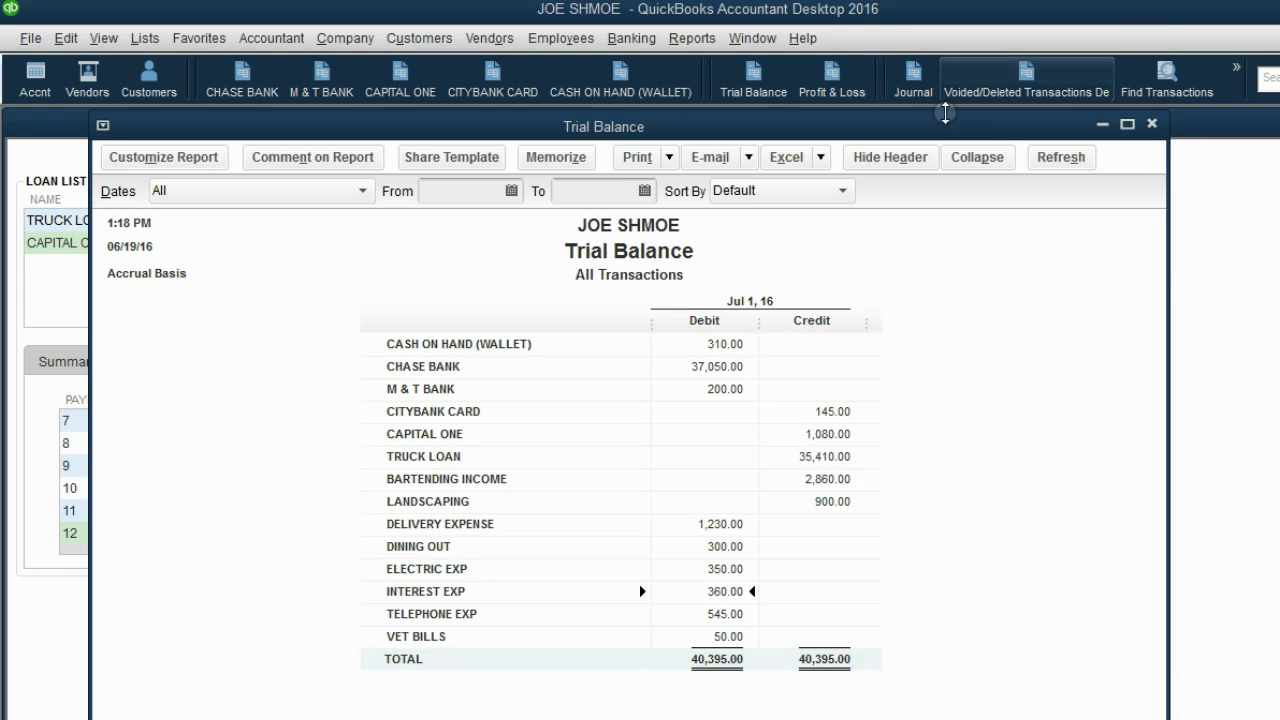
left_click_drag(938, 126, 918, 121)
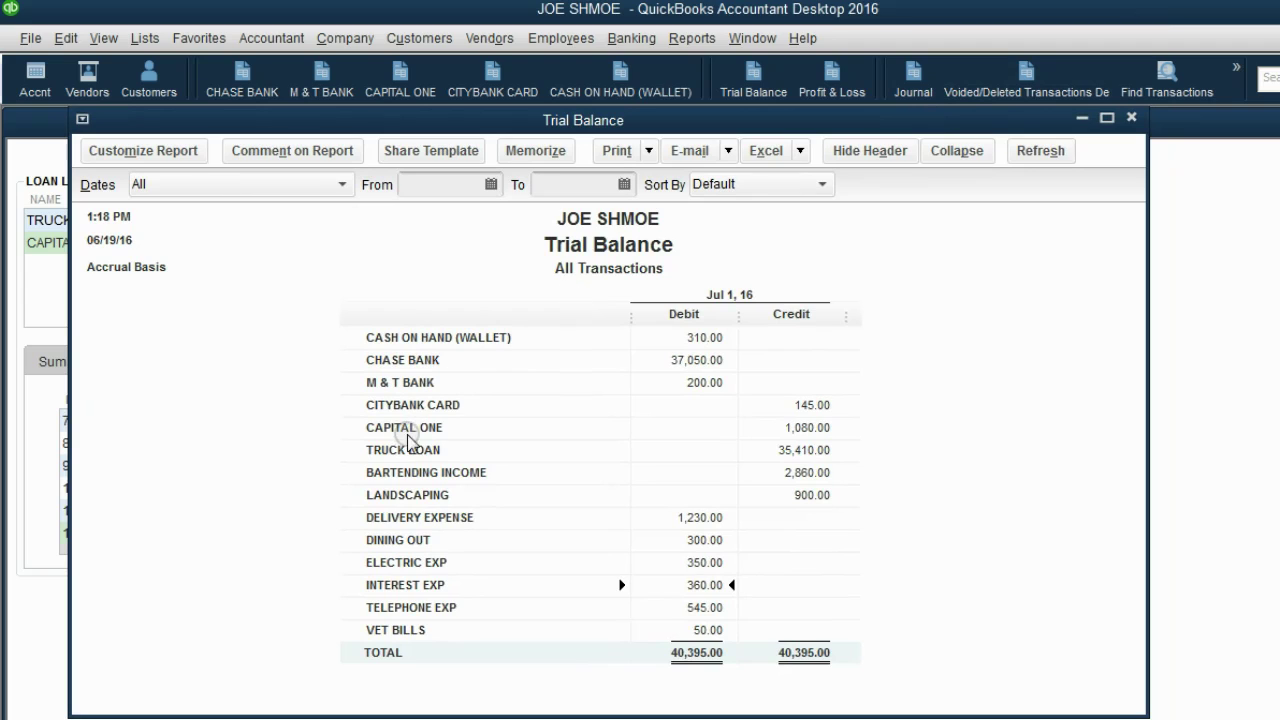
left_click(800, 427)
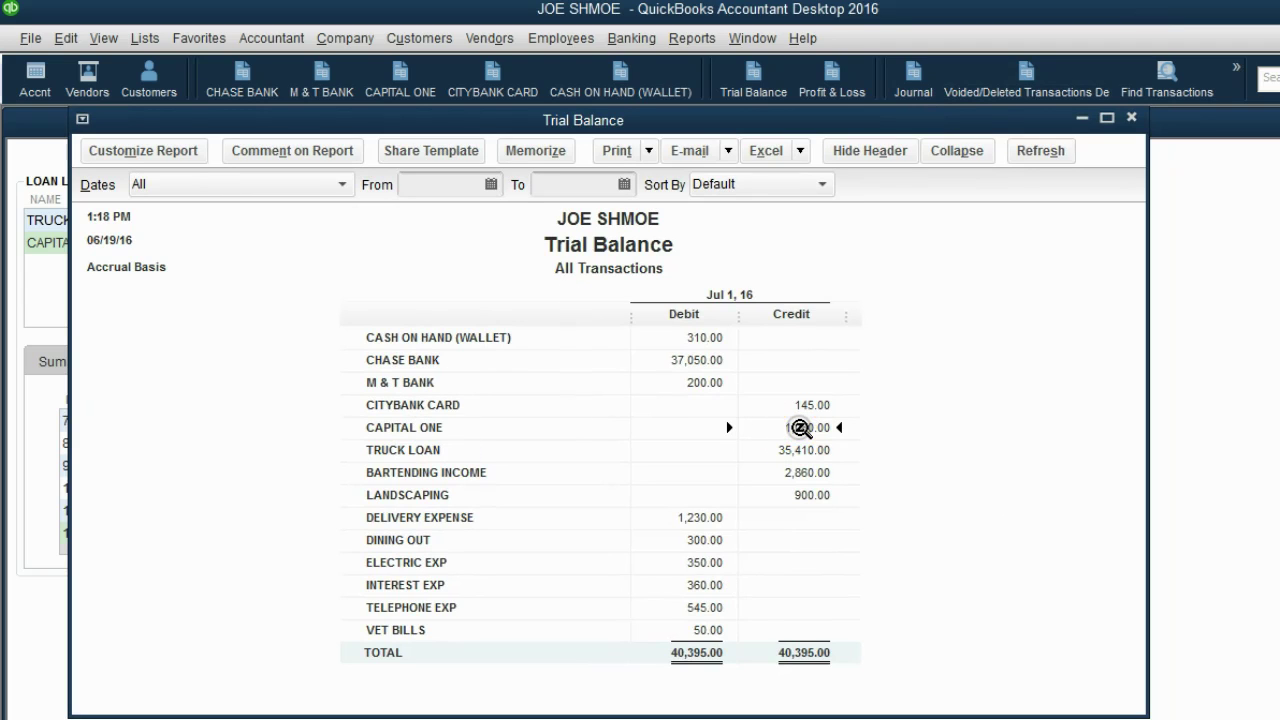
left_click(697, 585)
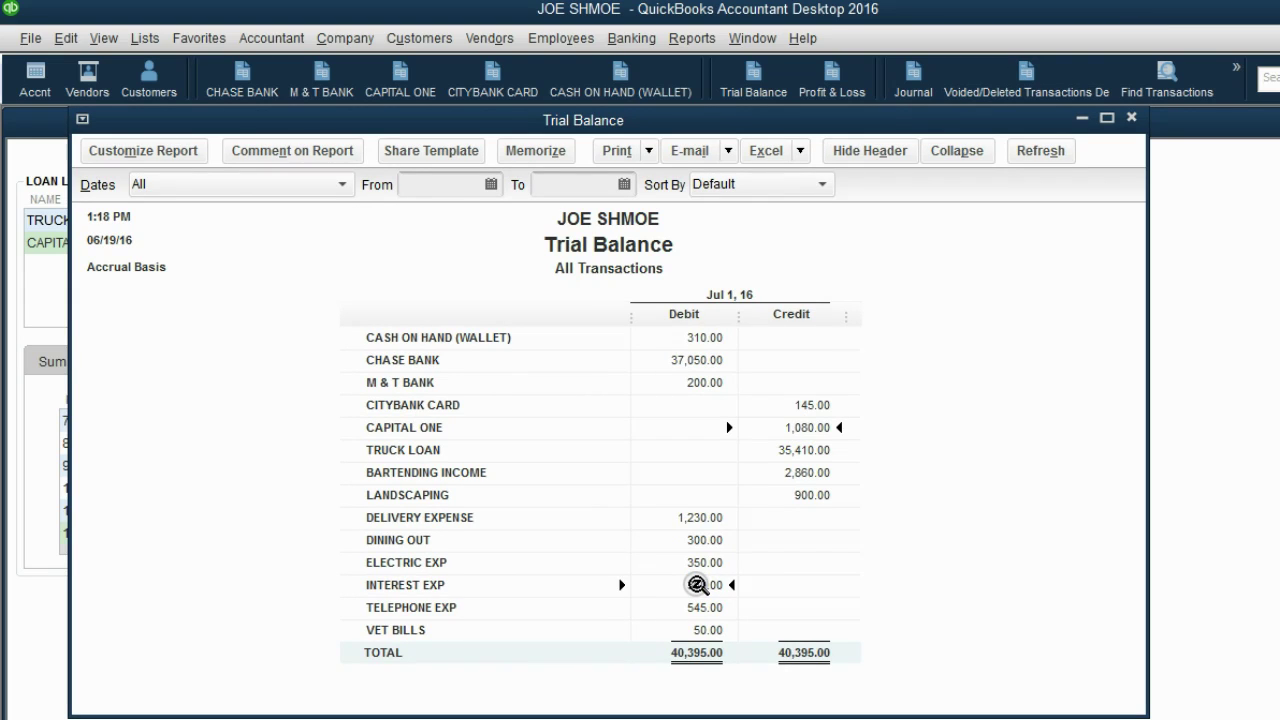
In the Loan Manager, check the 21.60 interest on the first 07/01/2016 payment.
left_click(1214, 466)
left_click_drag(650, 532, 650, 433)
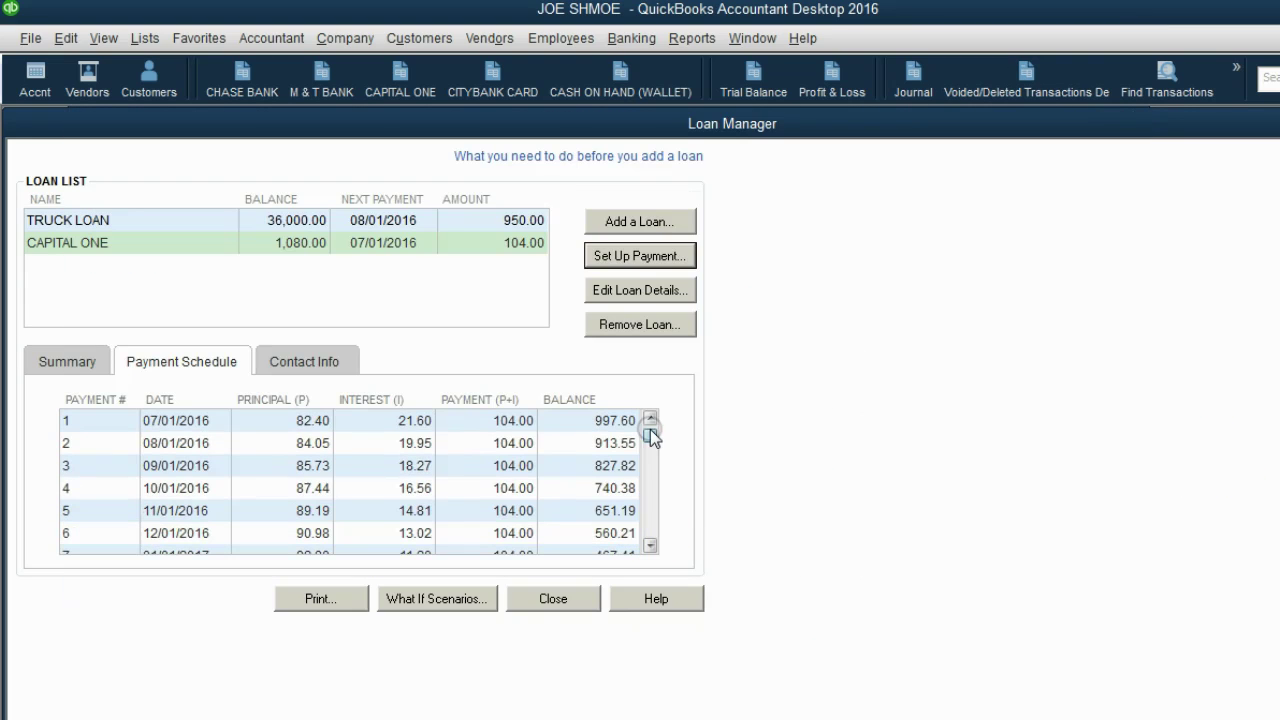
left_click(596, 424)
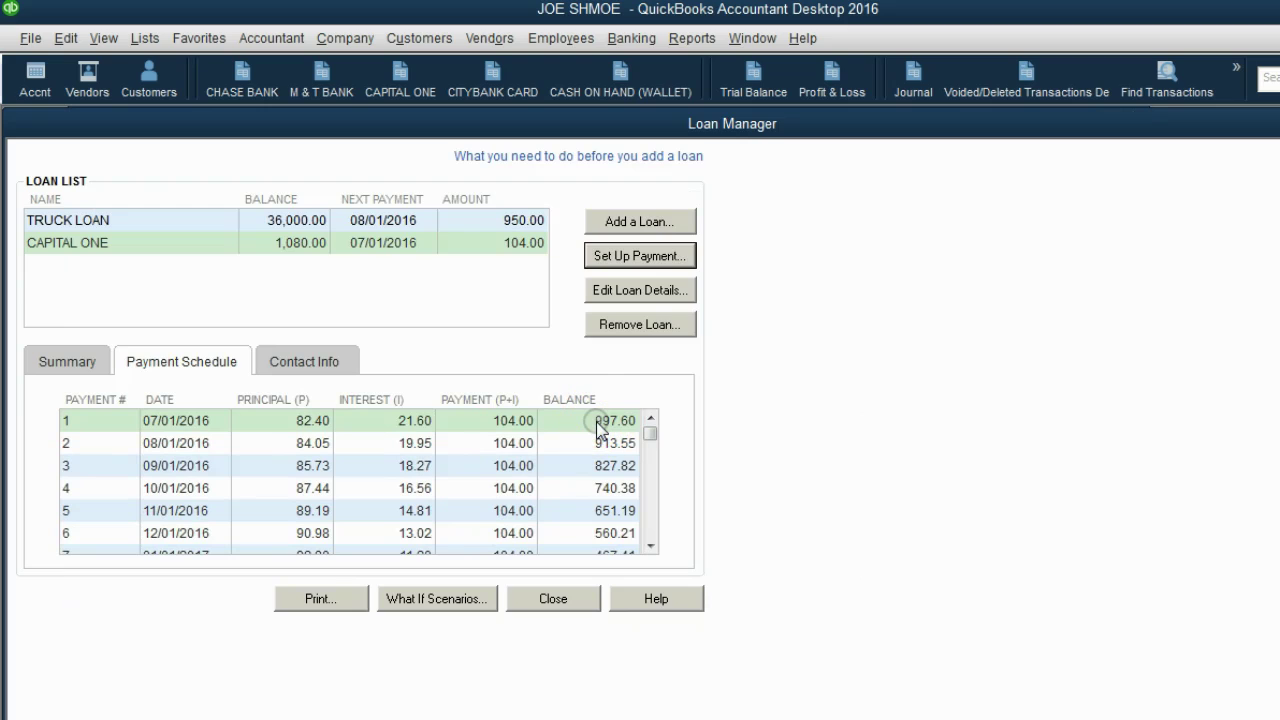
left_click(404, 419)
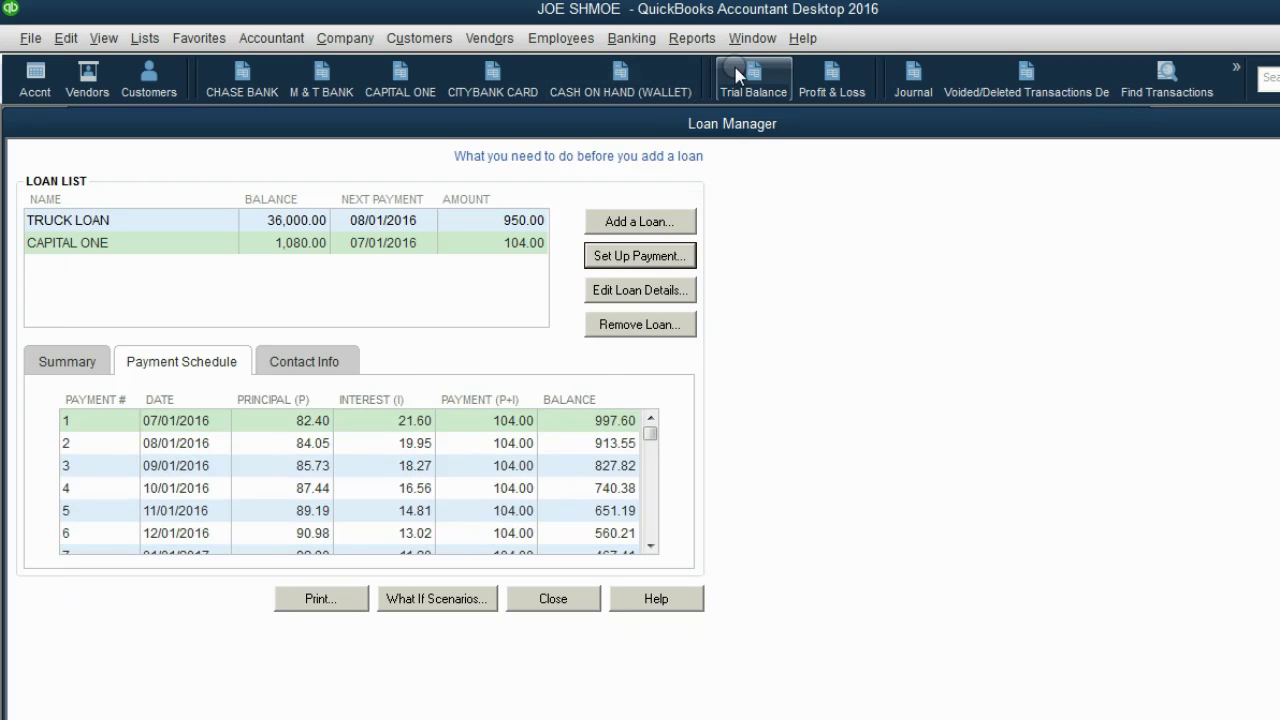
Switch back to the Trial Balance, recheck Capital One's credit balance, then close the report.
left_click(752, 40)
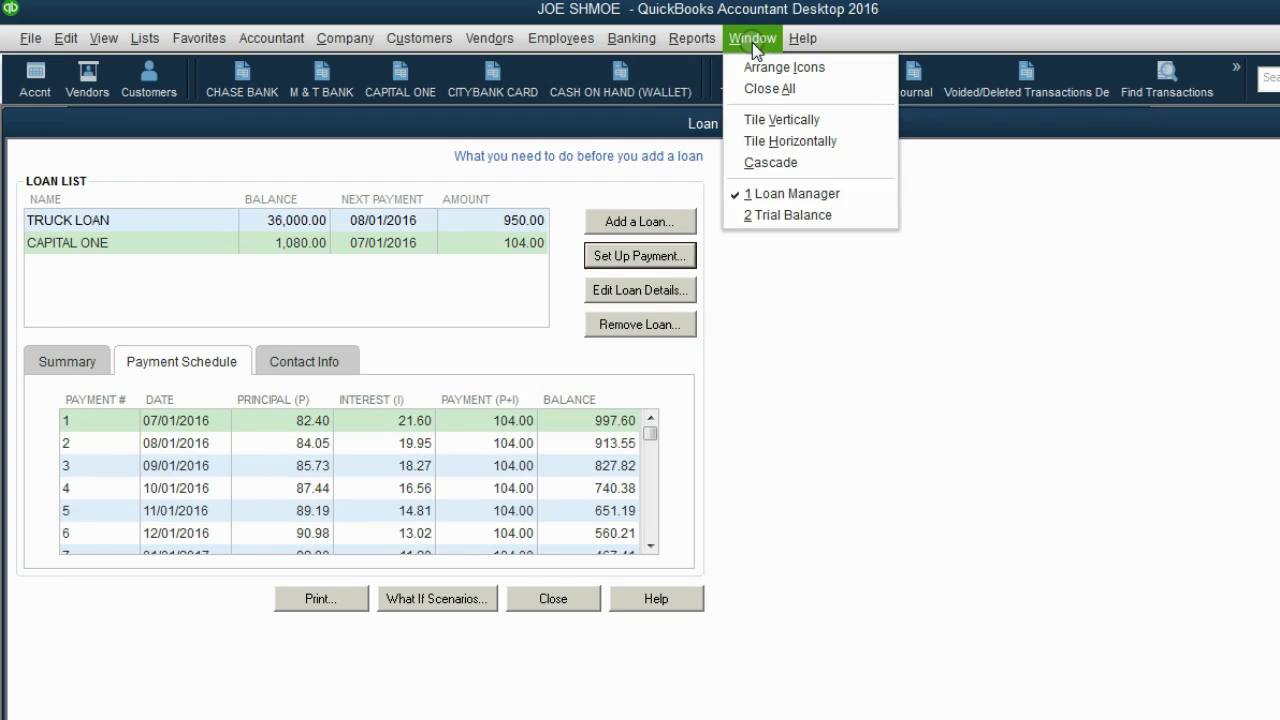
left_click(768, 213)
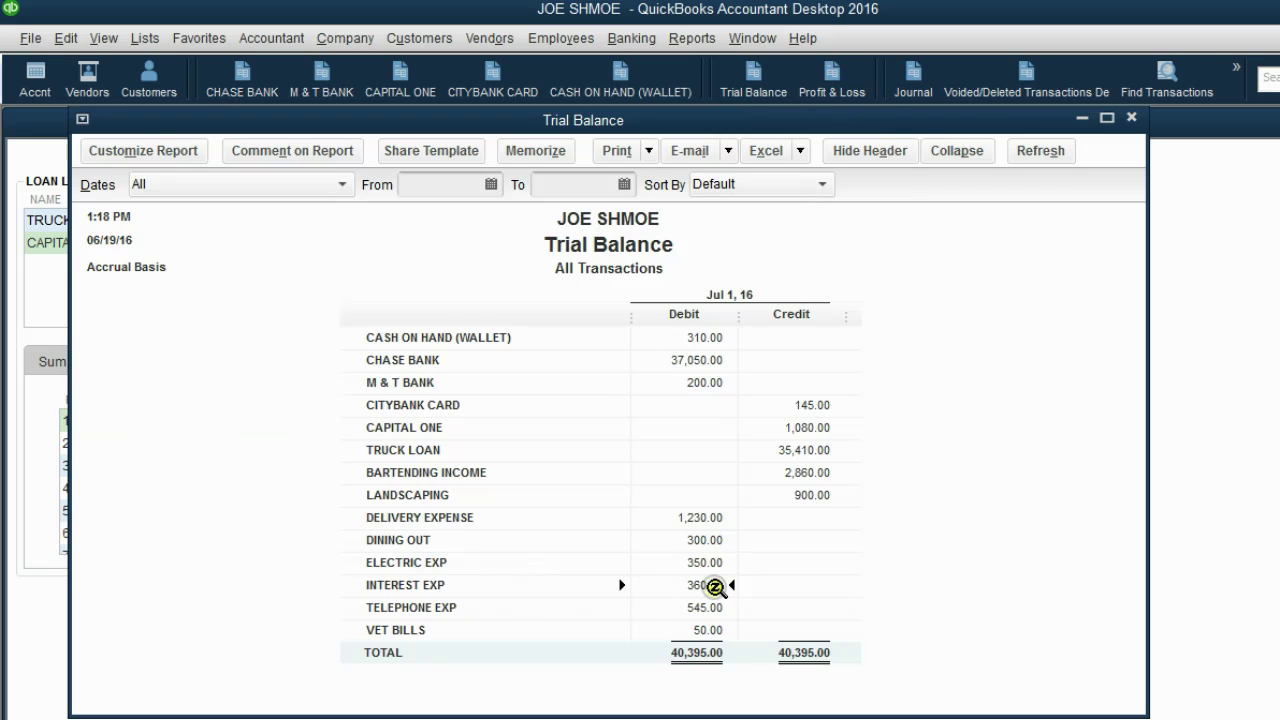
left_click(1255, 488)
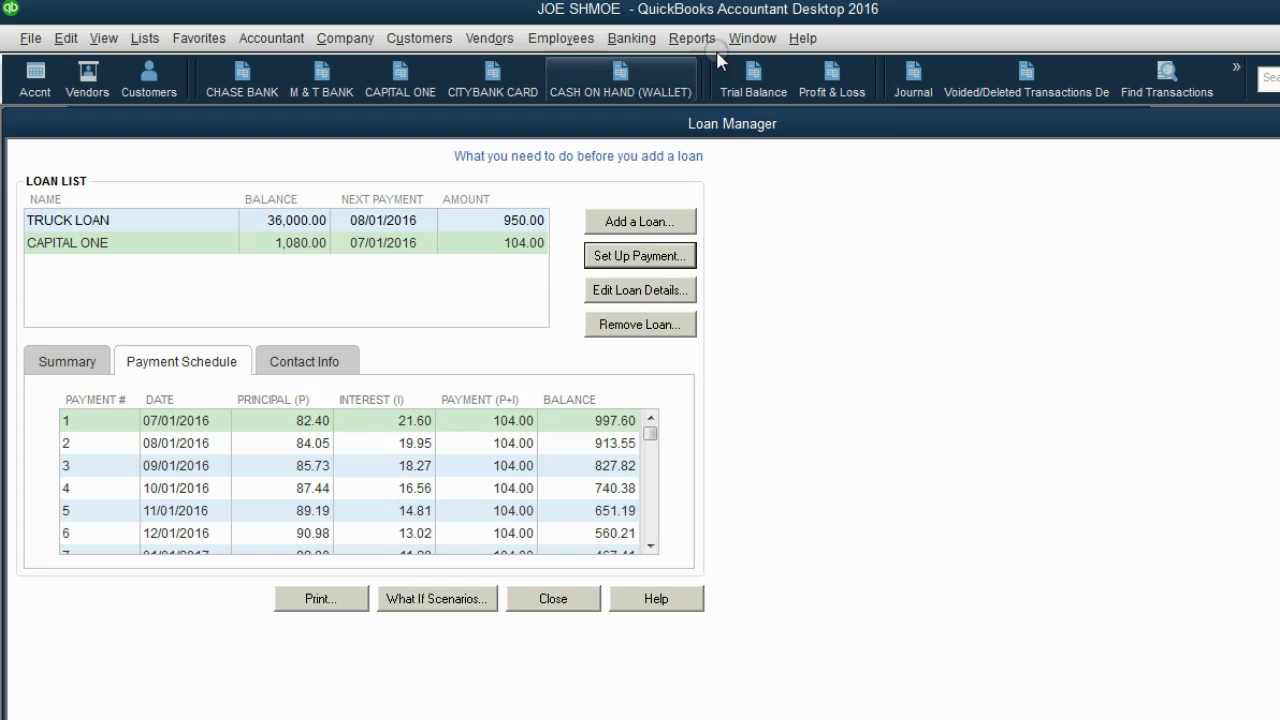
left_click(740, 40)
left_click(754, 213)
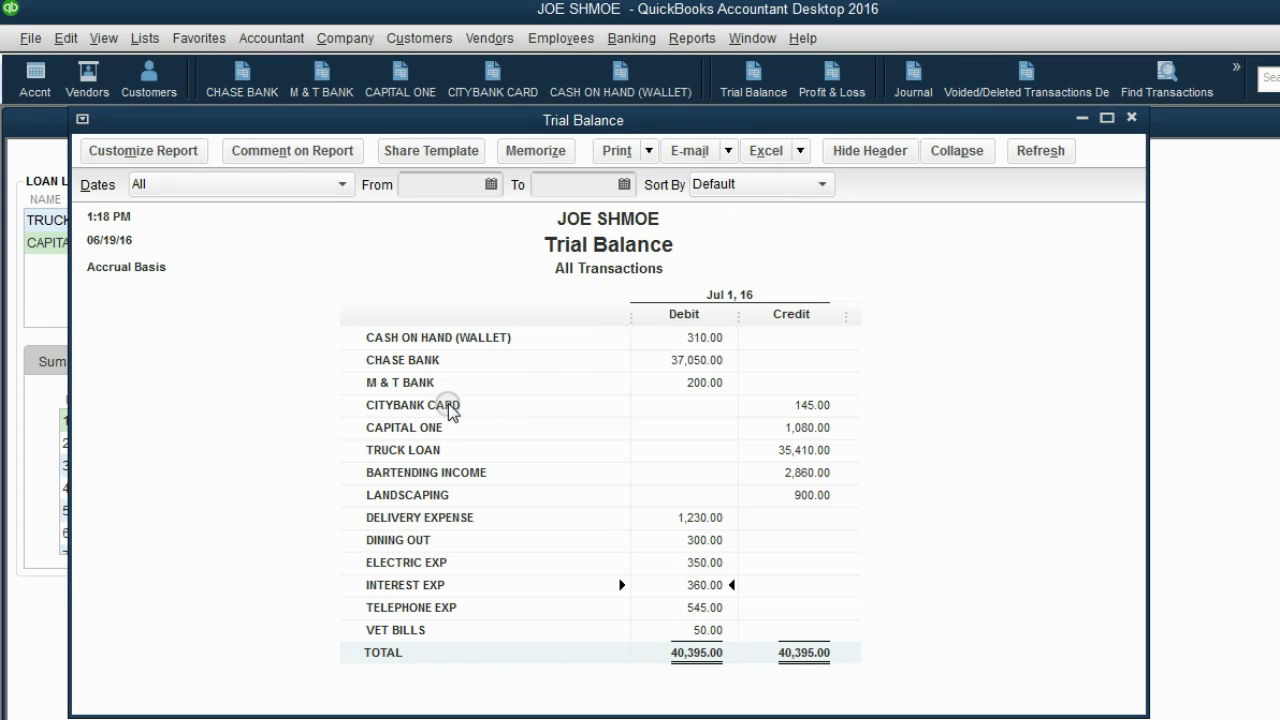
left_click(808, 433)
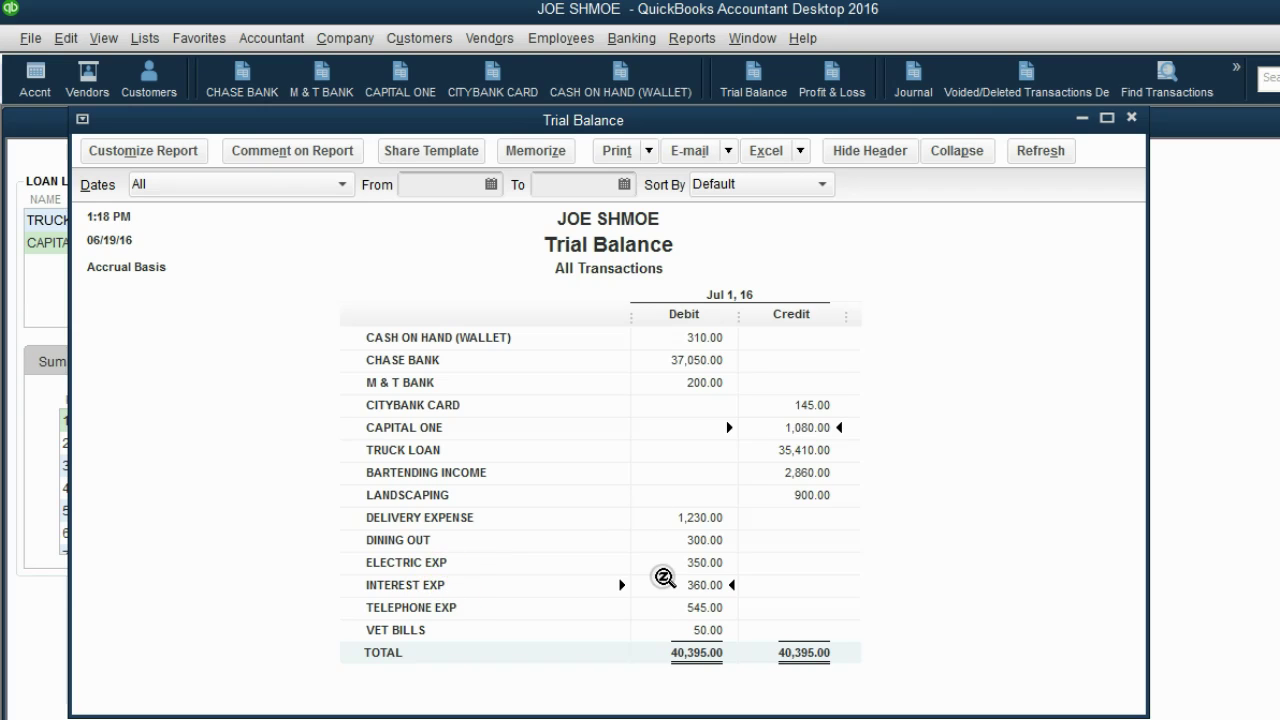
key("Escape")
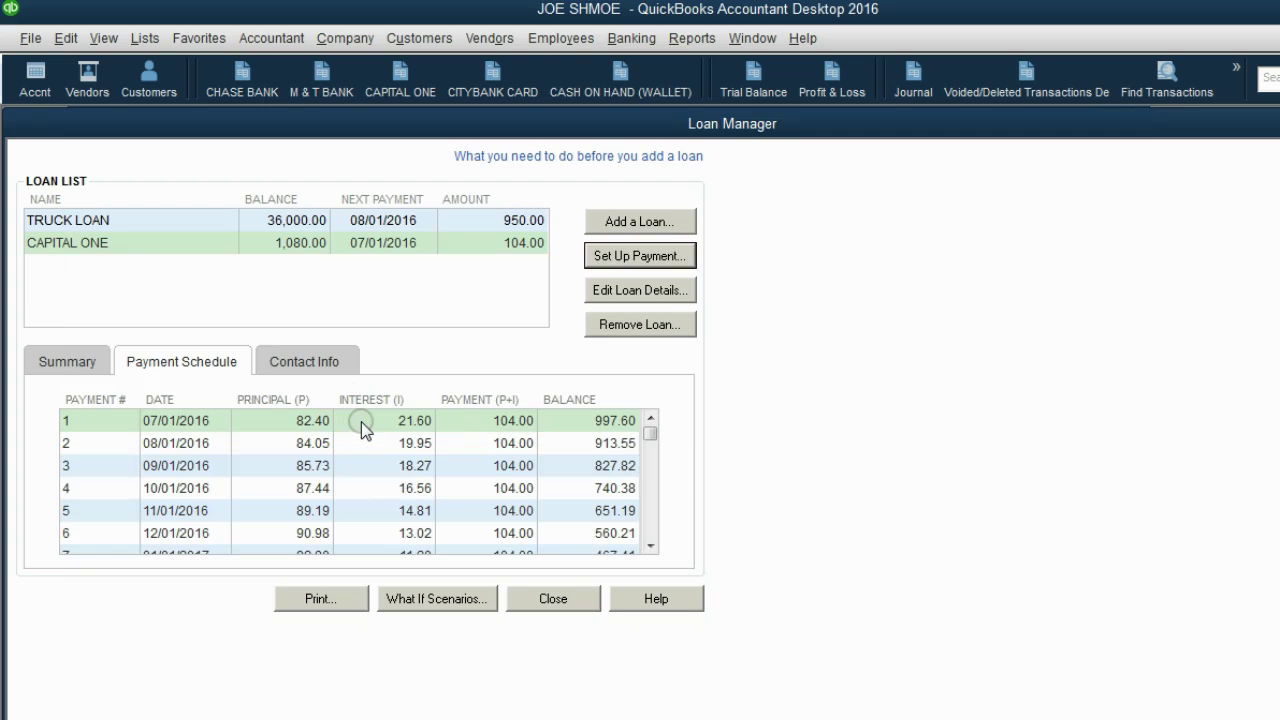
left_click(679, 259)
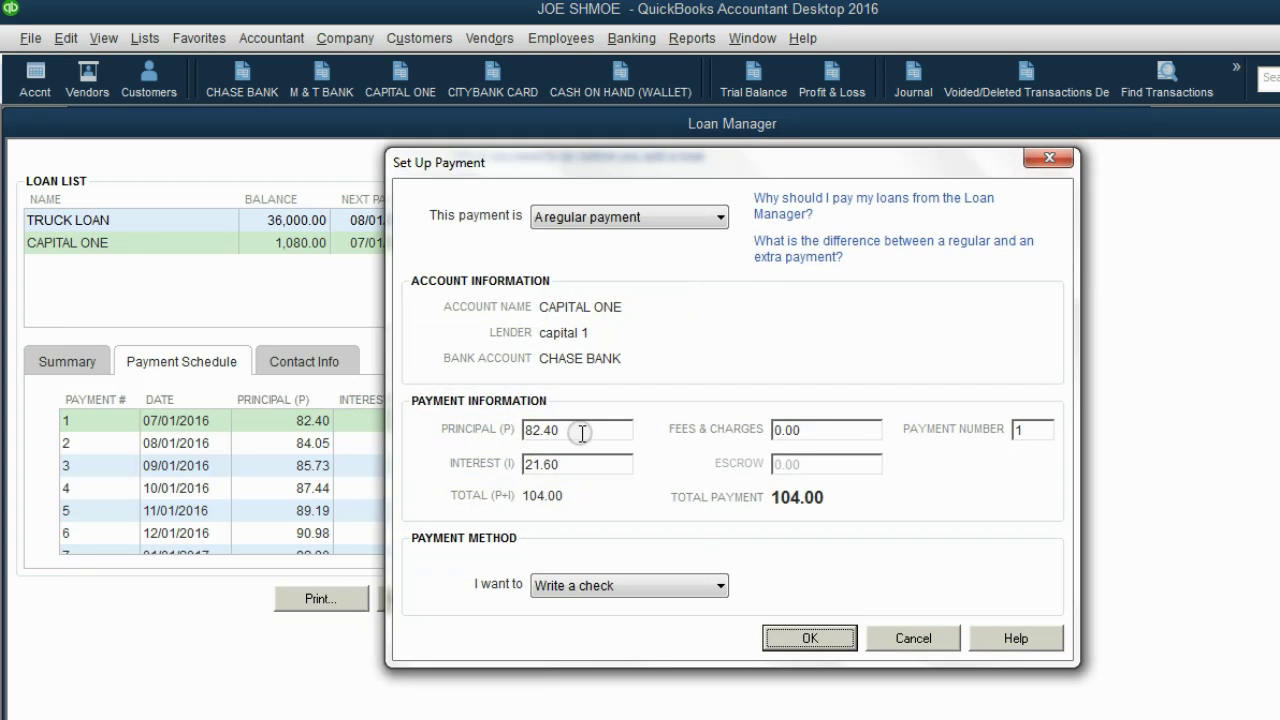
Accept the 82.40 principal plus 21.60 interest payment as check 8 with memo Pmt# 1.
left_click(585, 432)
left_click(585, 432)
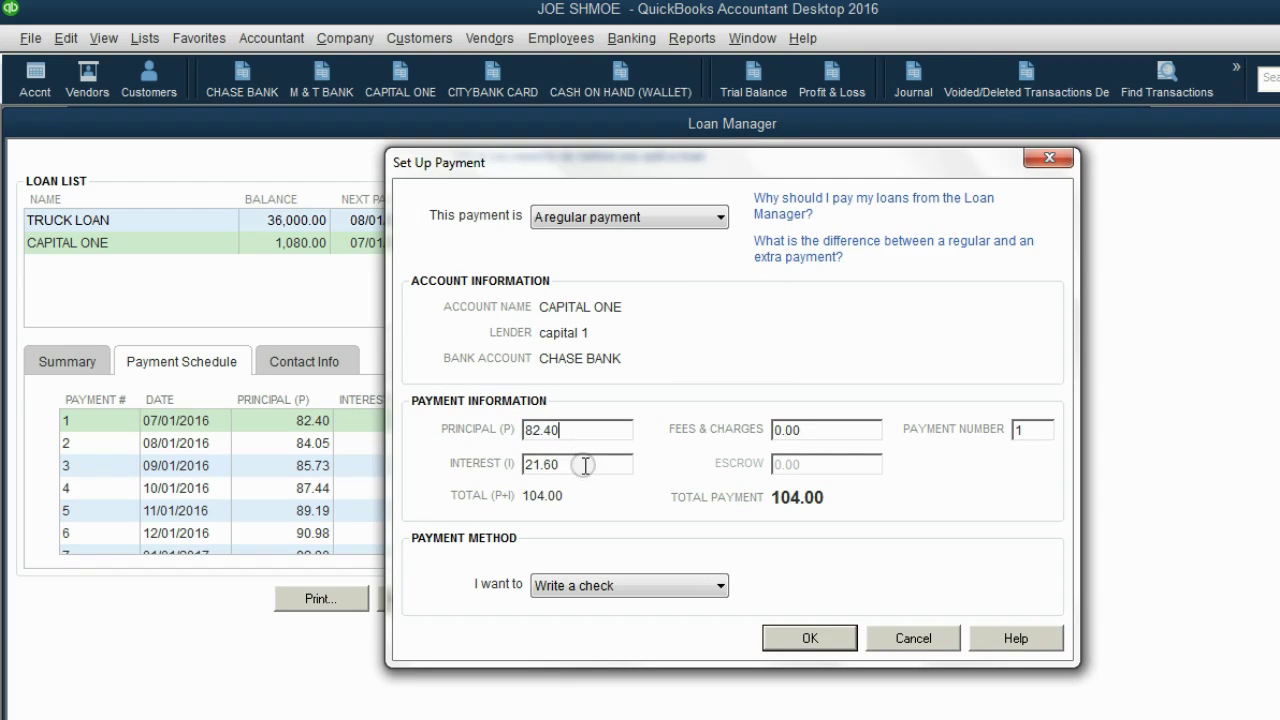
left_click(585, 466)
left_click(585, 469)
left_click(828, 638)
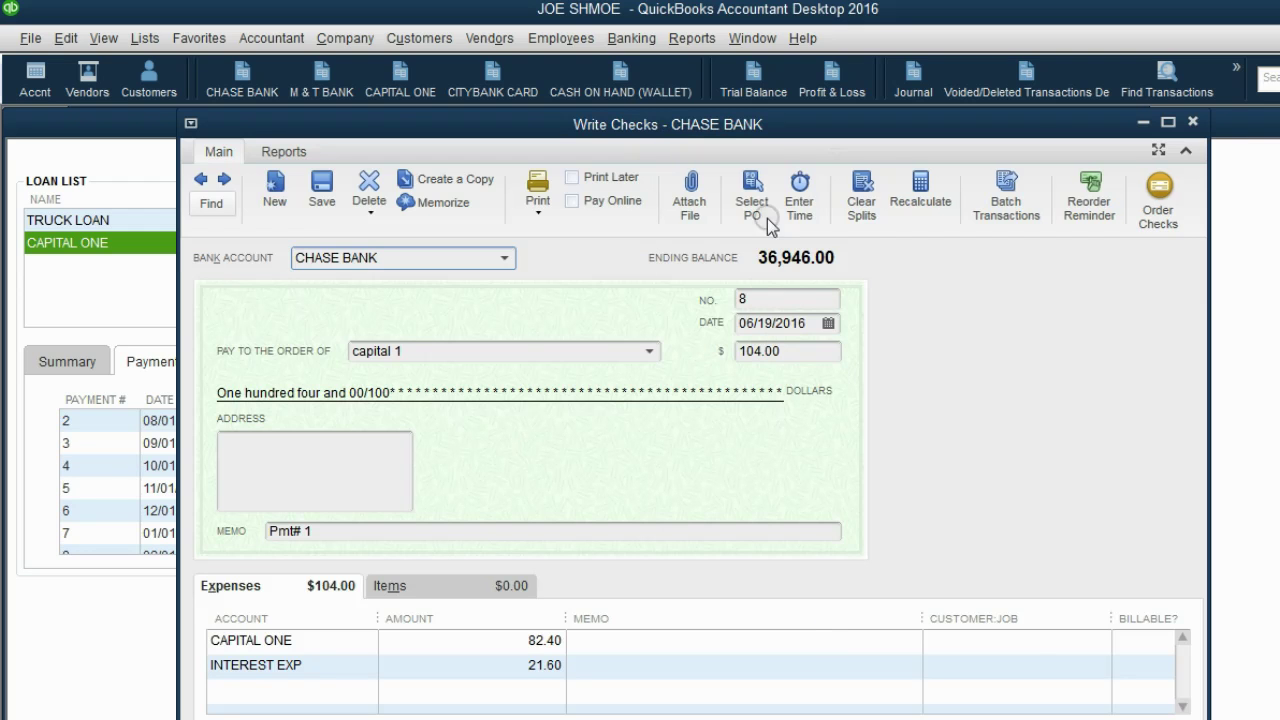
left_click_drag(782, 125, 786, 117)
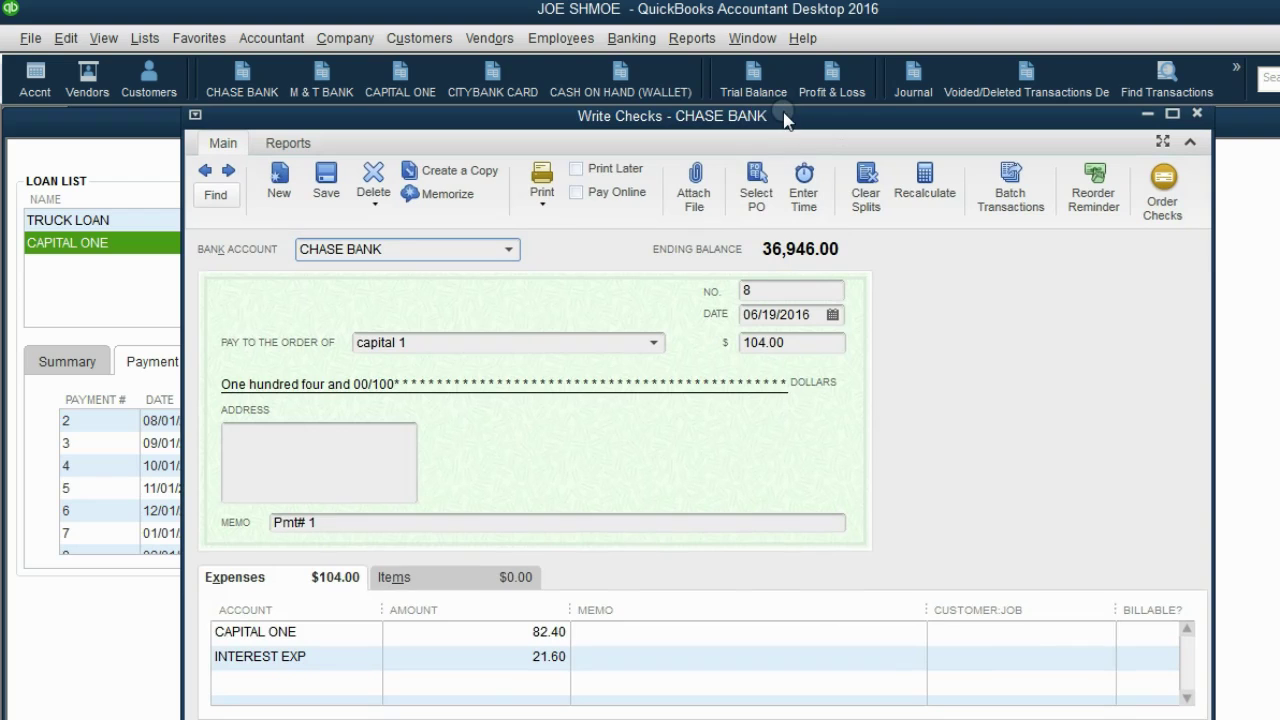
left_click(762, 291)
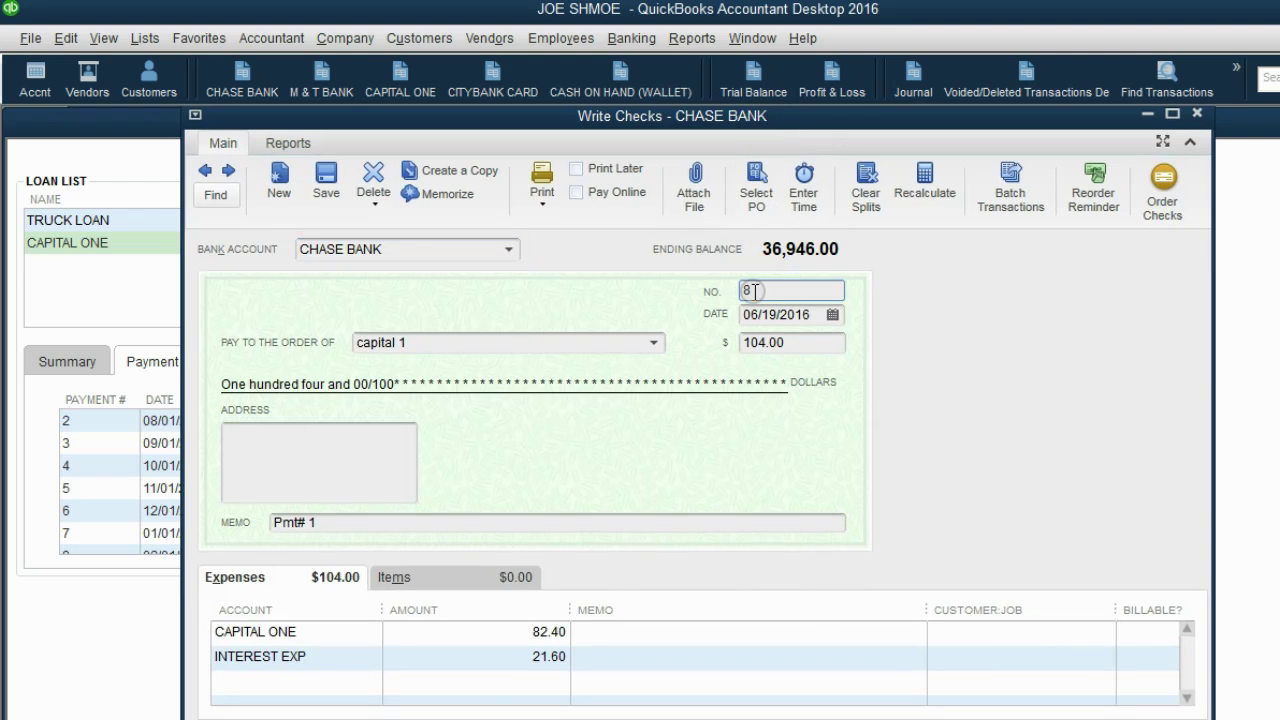
left_click(450, 521)
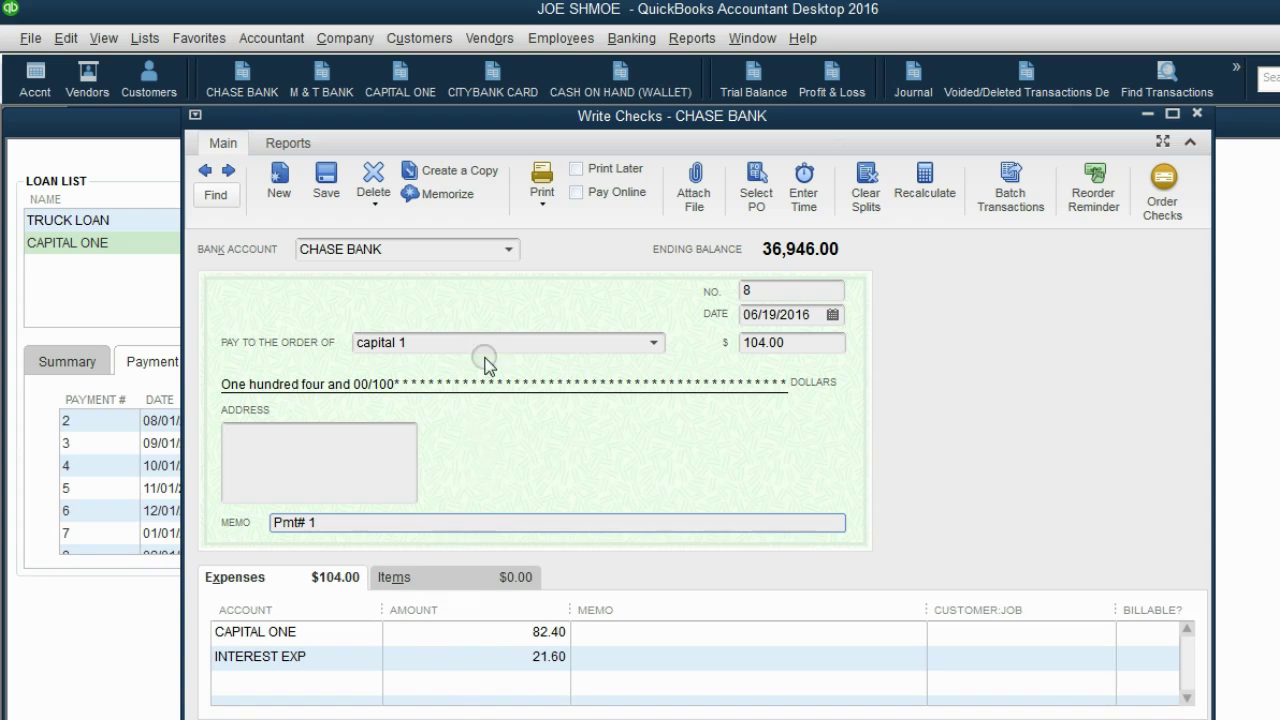
Date the CHASE BANK check 07/01/2016 and record it.
left_click(512, 249)
left_click(513, 251)
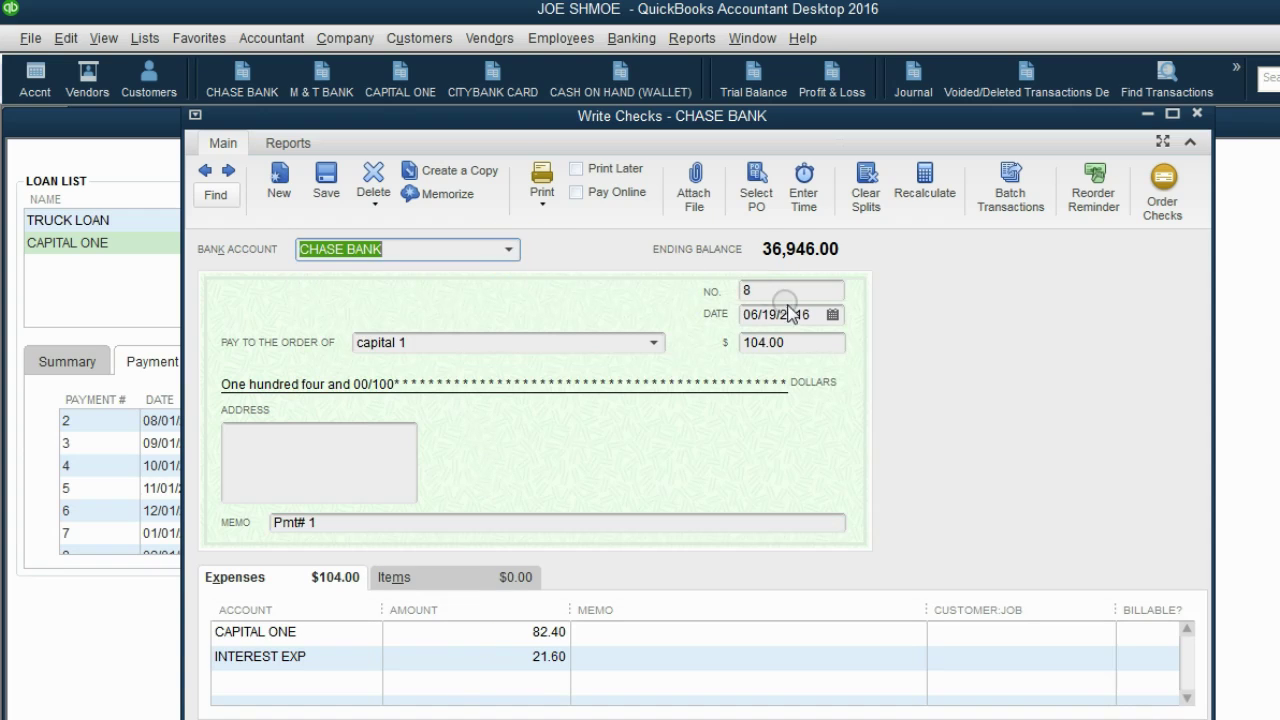
left_click(833, 316)
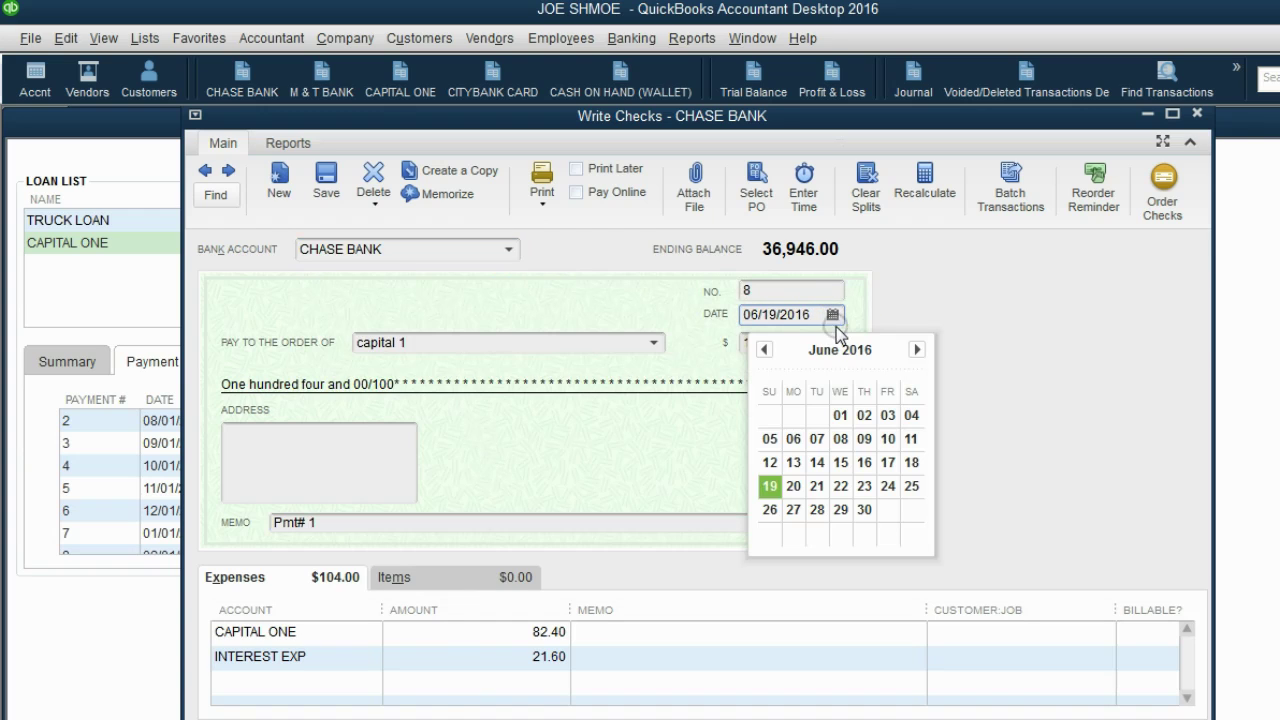
left_click(844, 414)
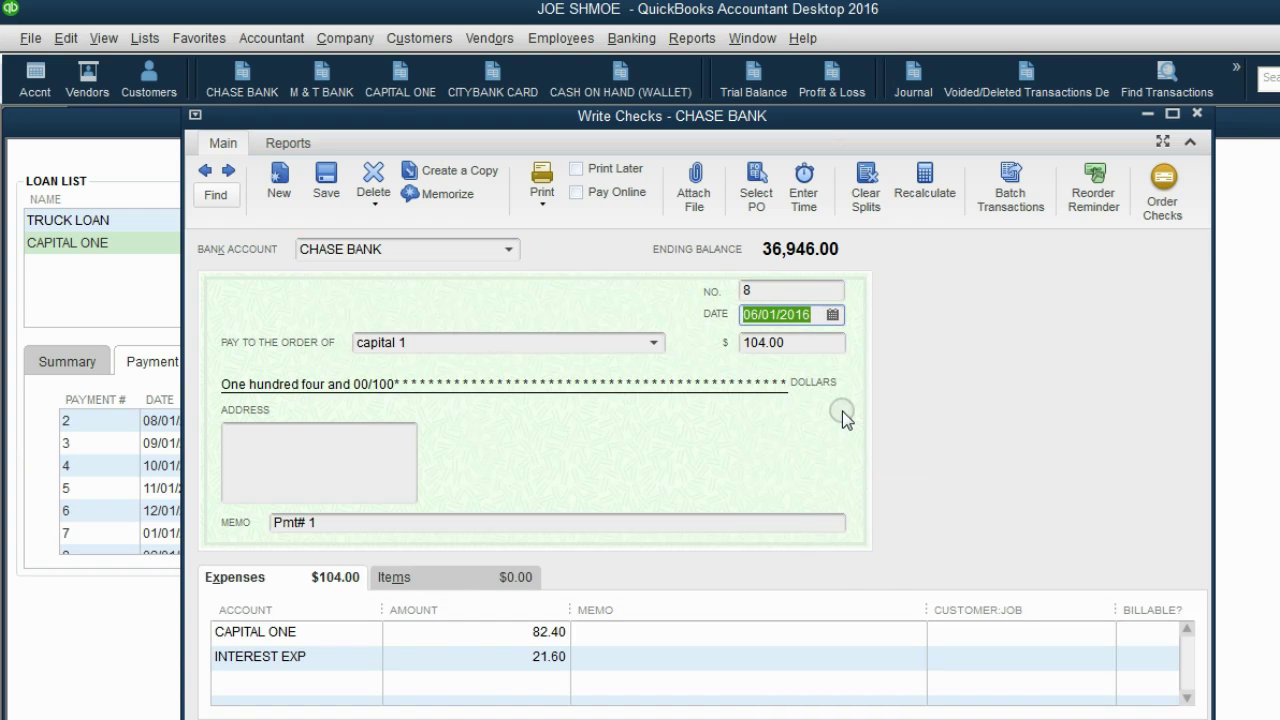
left_click(833, 315)
left_click(917, 349)
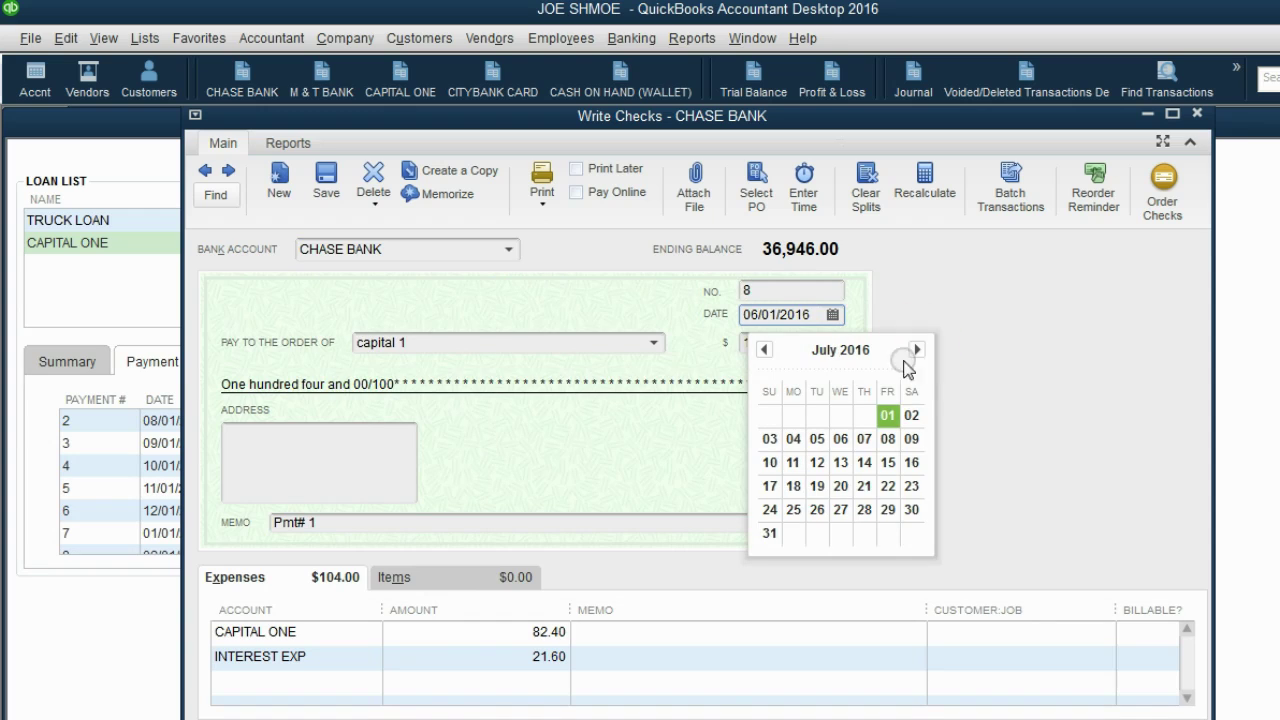
left_click(887, 415)
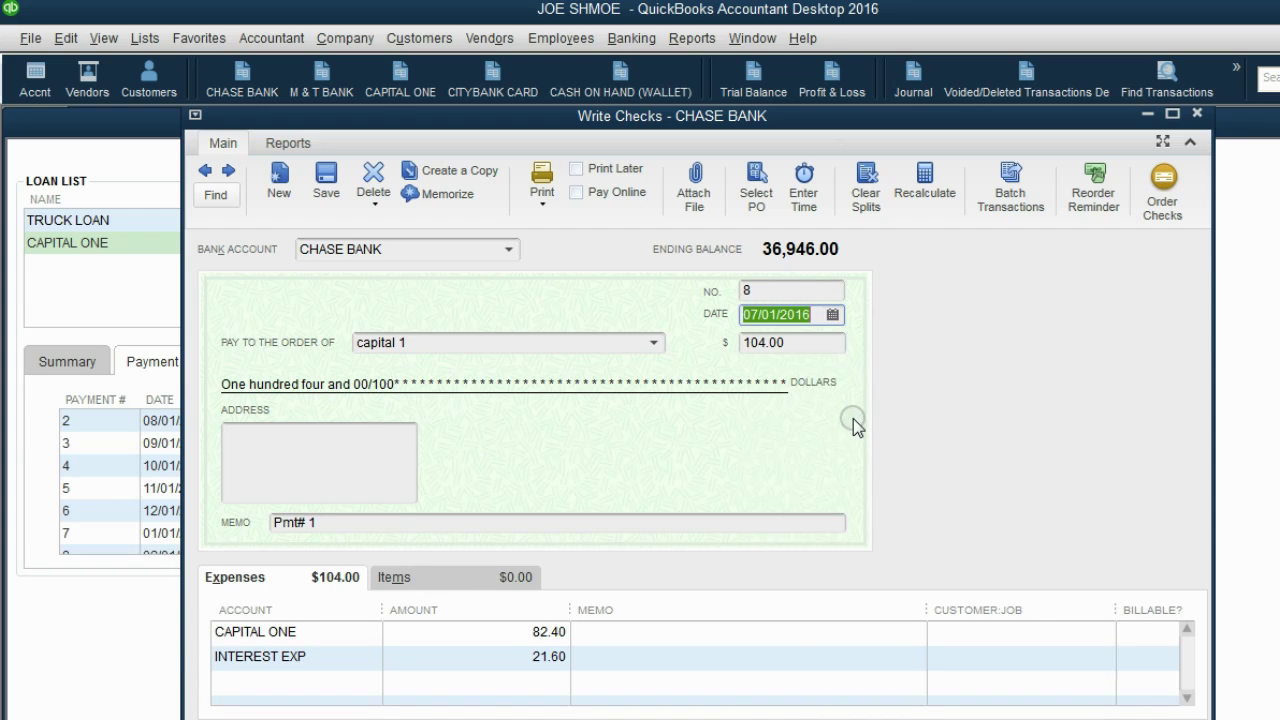
key("Escape")
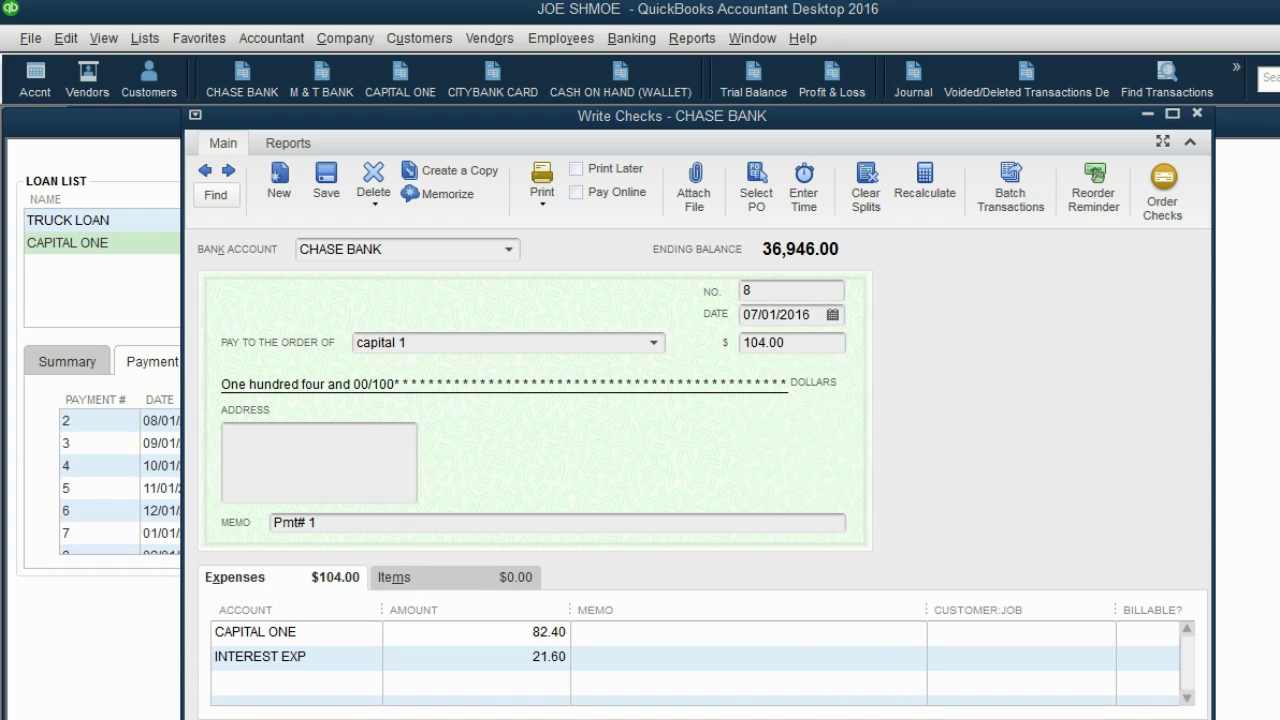
left_click(648, 268)
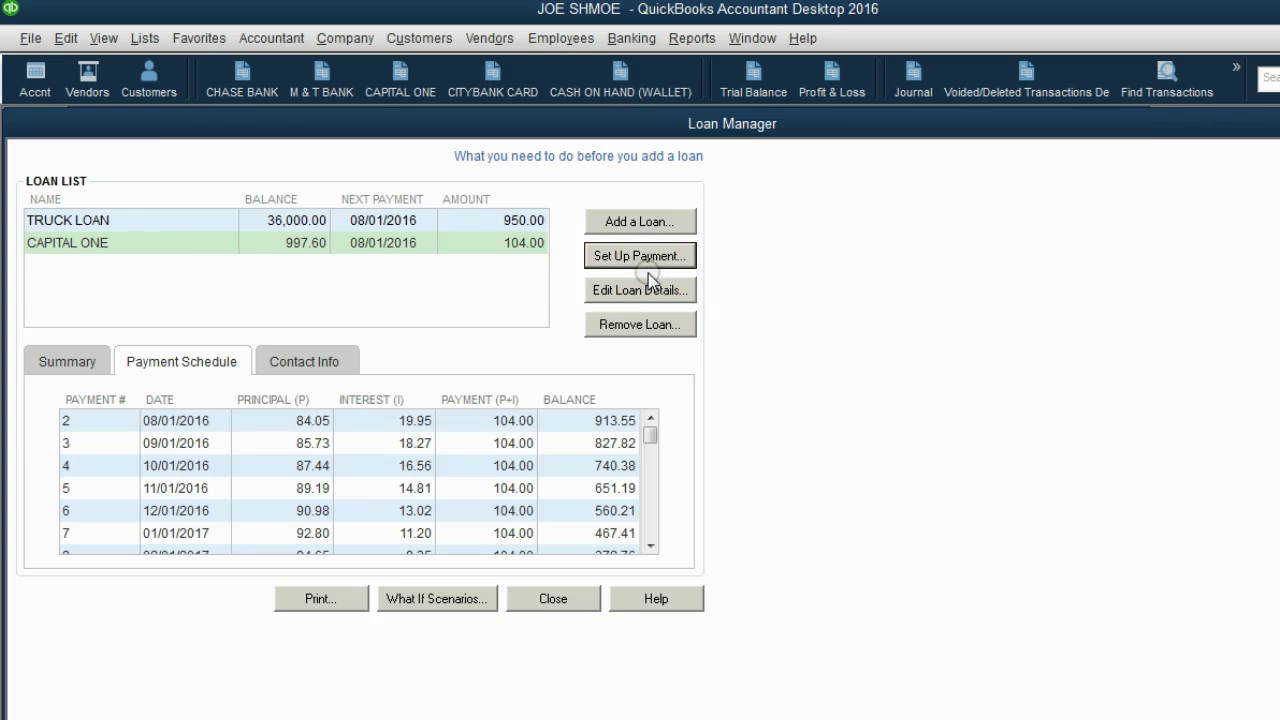
Review the refreshed Trial Balance: Capital One at 997.60 credit, interest expense at 381.60.
left_click(752, 80)
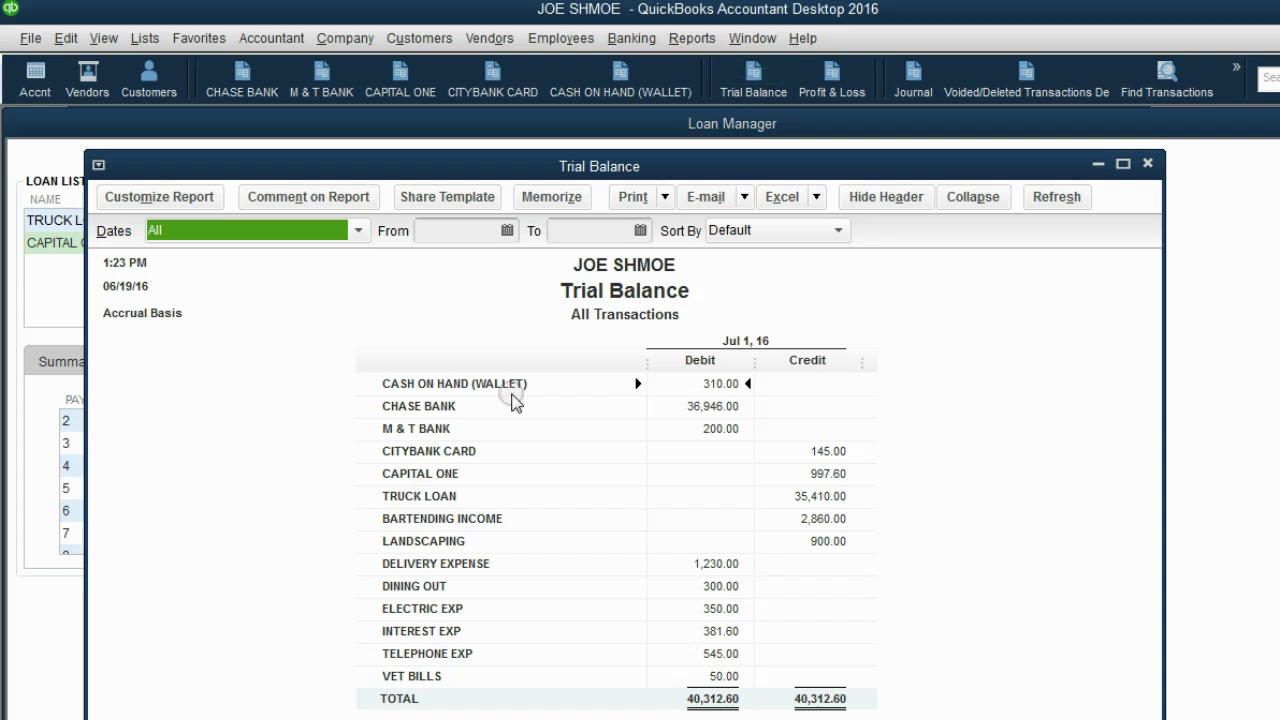
left_click(454, 464)
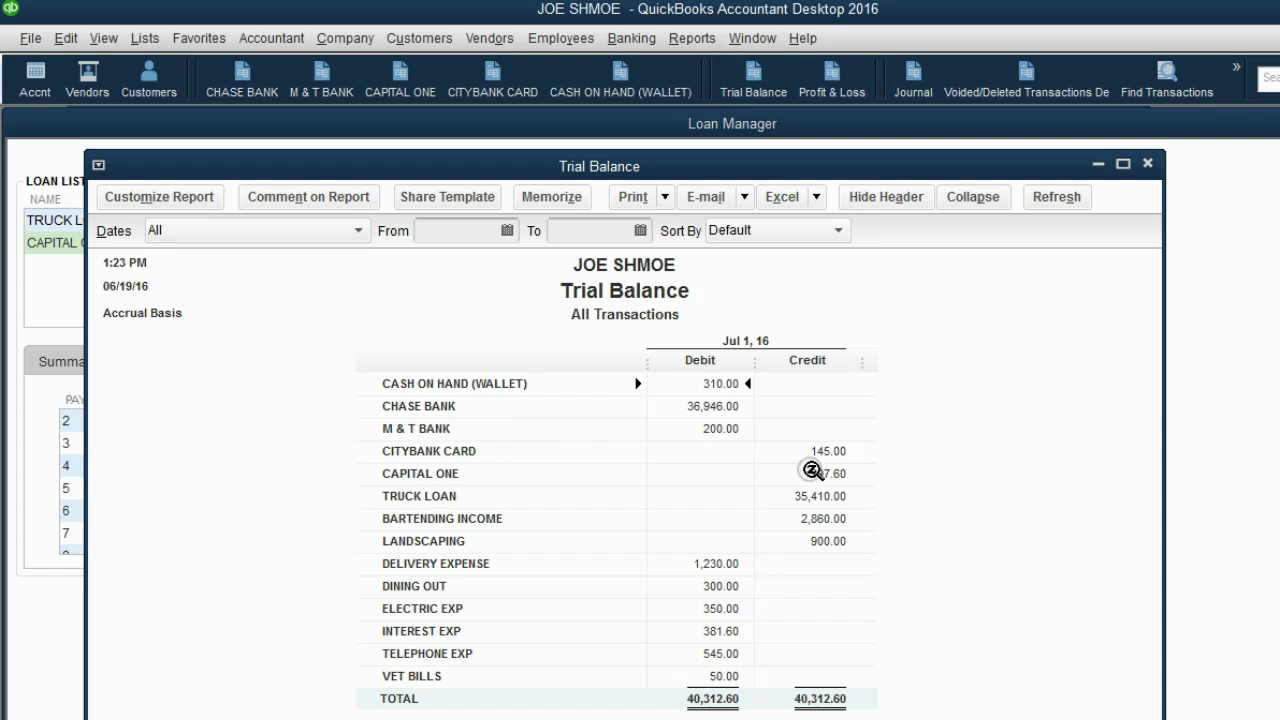
left_click(845, 473)
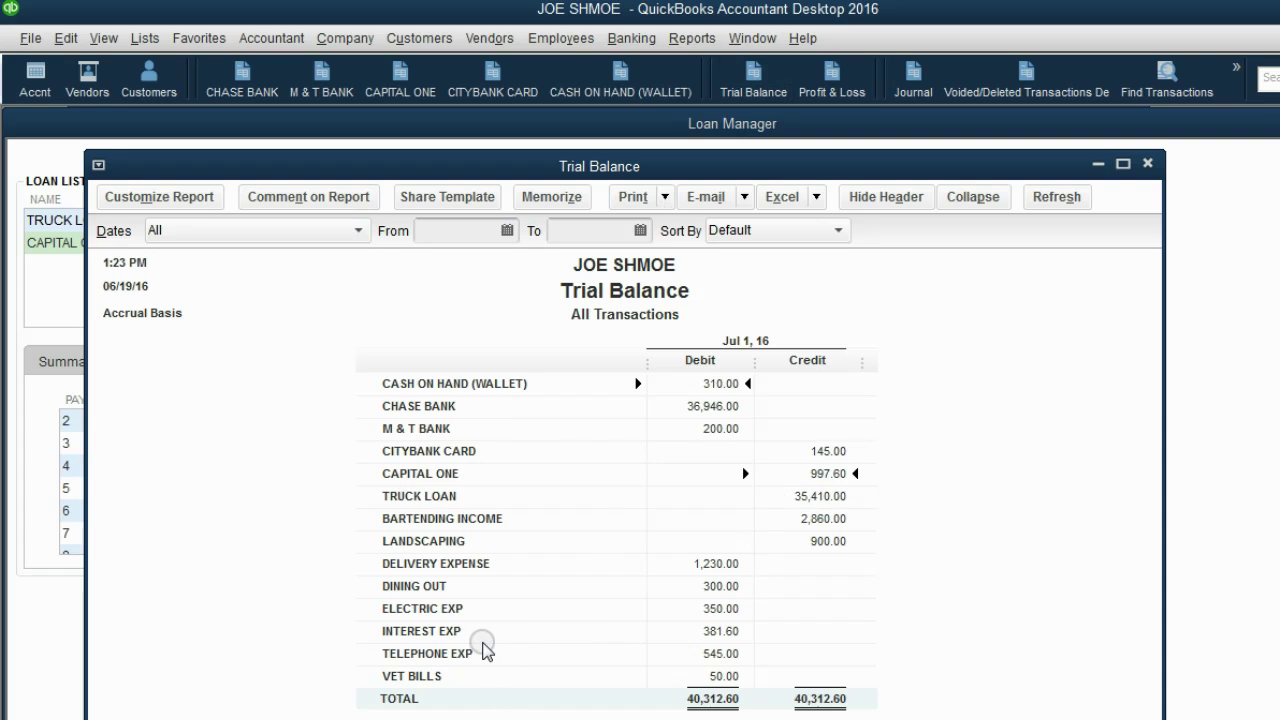
left_click(718, 632)
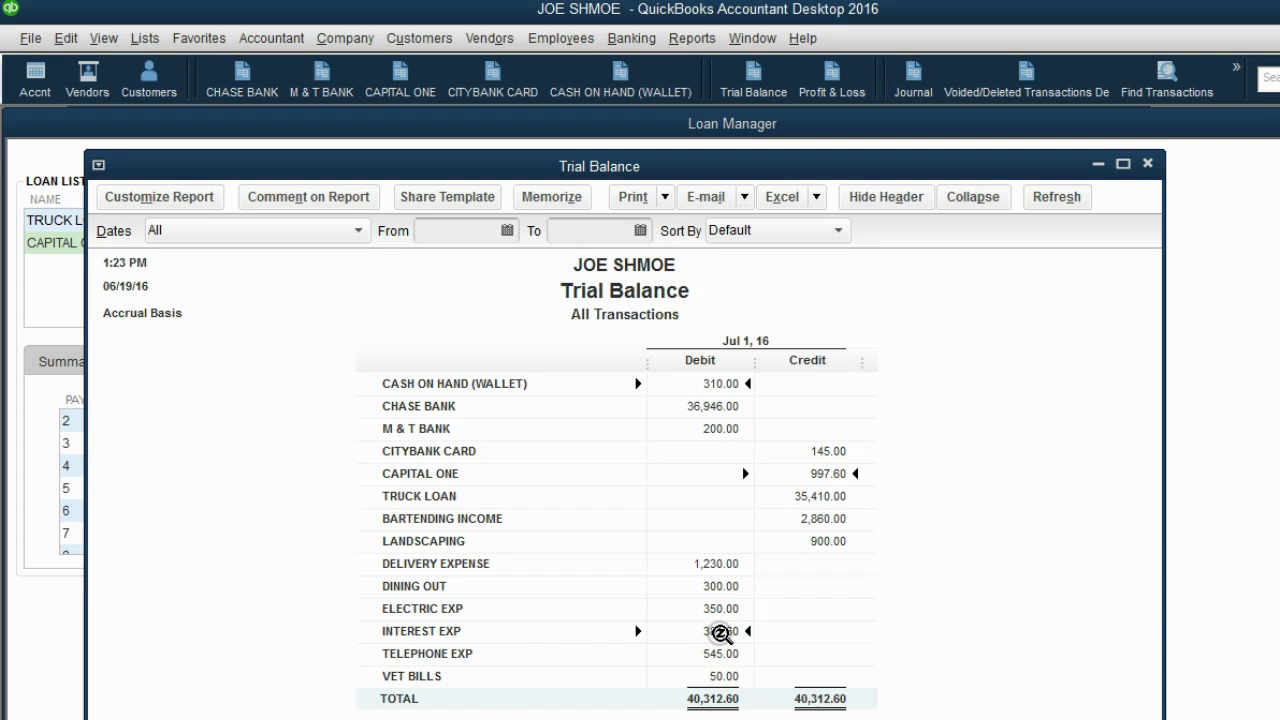